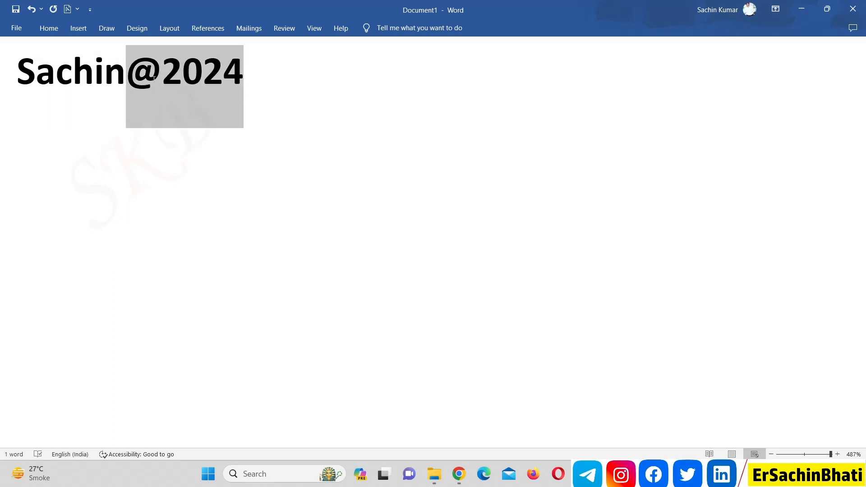
{"action": "left_click", "coordinate": [273, 79]}
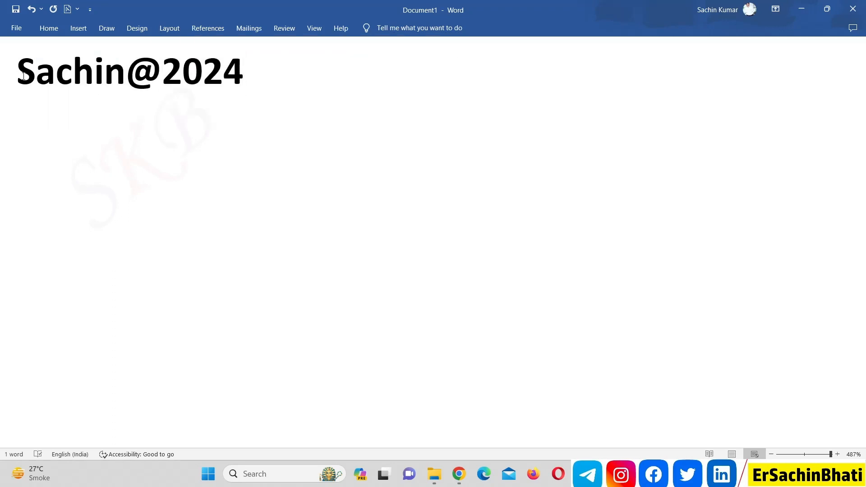
{"action": "left_click_drag", "start_coordinate": [23, 76], "coordinate": [256, 68]}
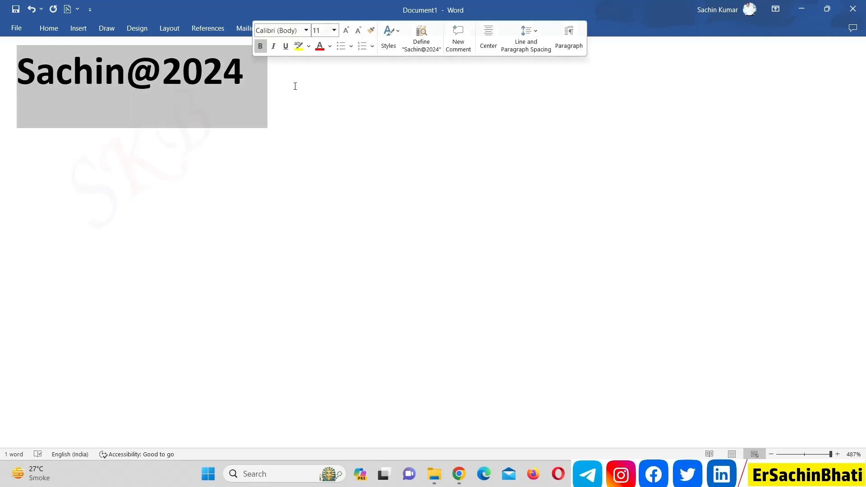
{"action": "left_click", "coordinate": [293, 85]}
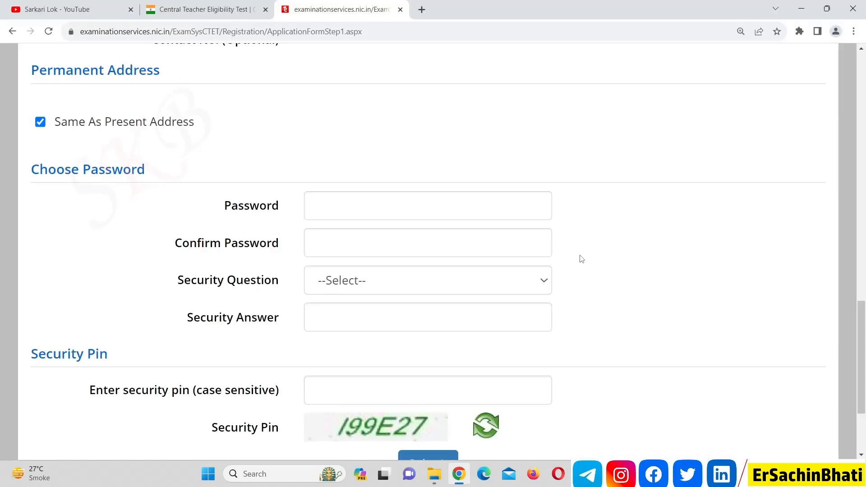
Enter the account password and repeat it in Confirm Password.
{"action": "left_click", "coordinate": [445, 211]}
{"action": "key", "text": "Caps_Lock"}
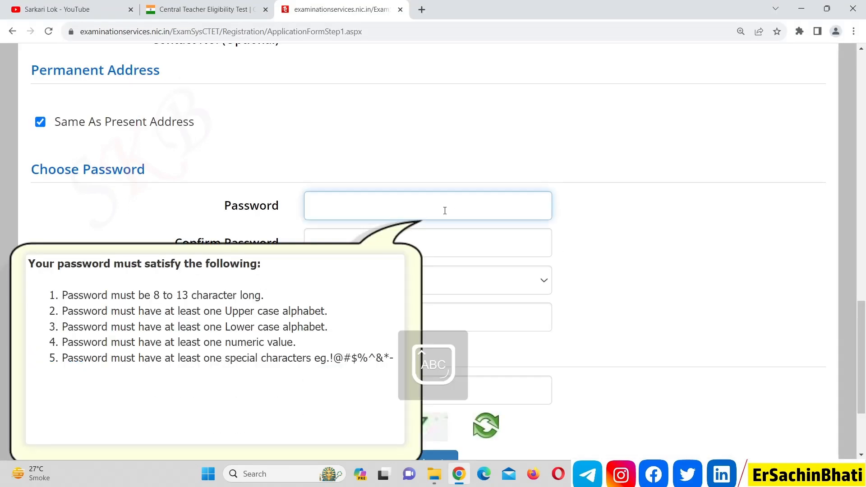
{"action": "key", "text": "Caps_Lock"}
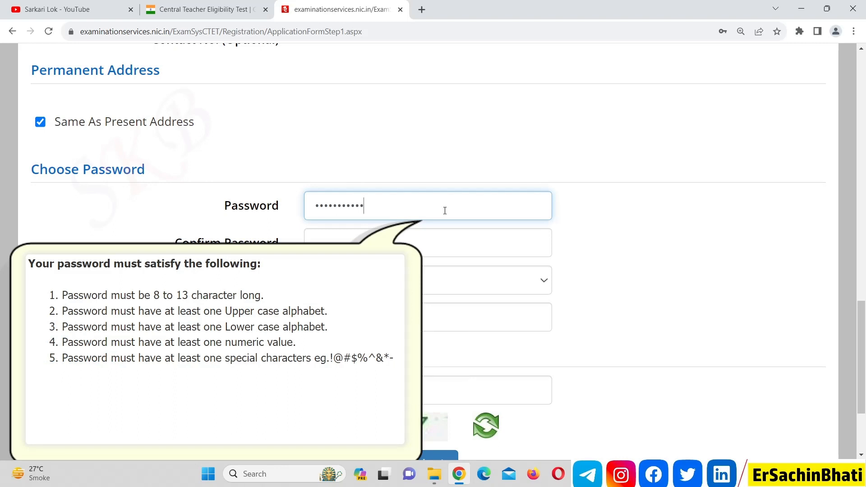
{"action": "left_click", "coordinate": [605, 212]}
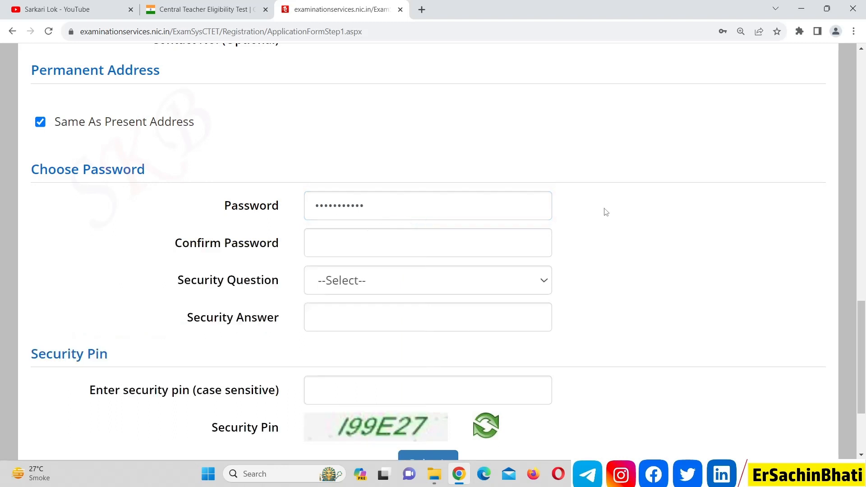
{"action": "left_click", "coordinate": [394, 233]}
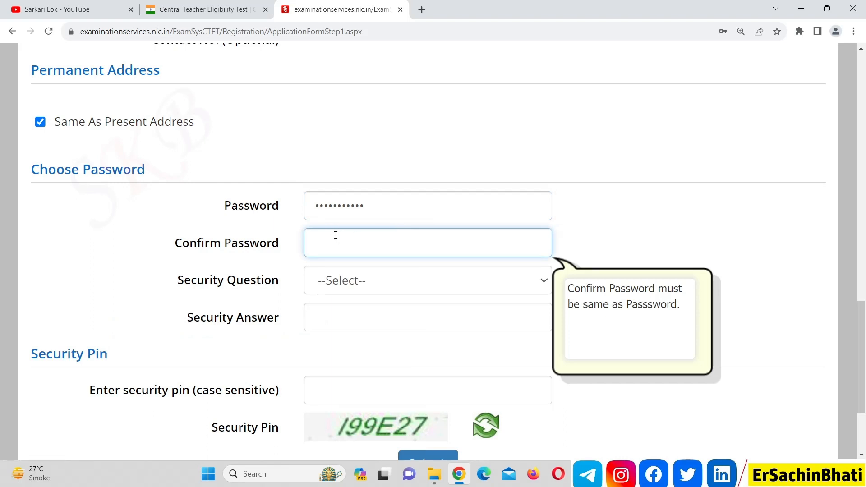
{"action": "key", "text": "Caps_Lock"}
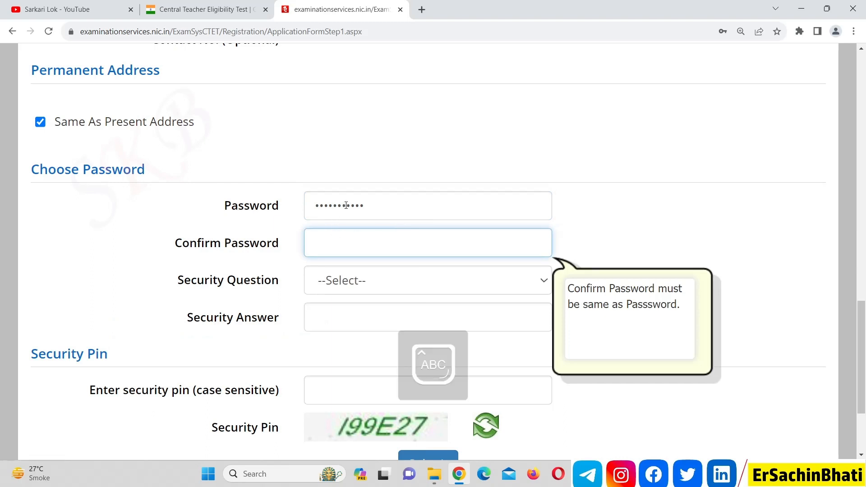
{"action": "type", "text": "•"}
{"action": "key", "text": "Caps_Lock"}
{"action": "type", "text": "•••••"}
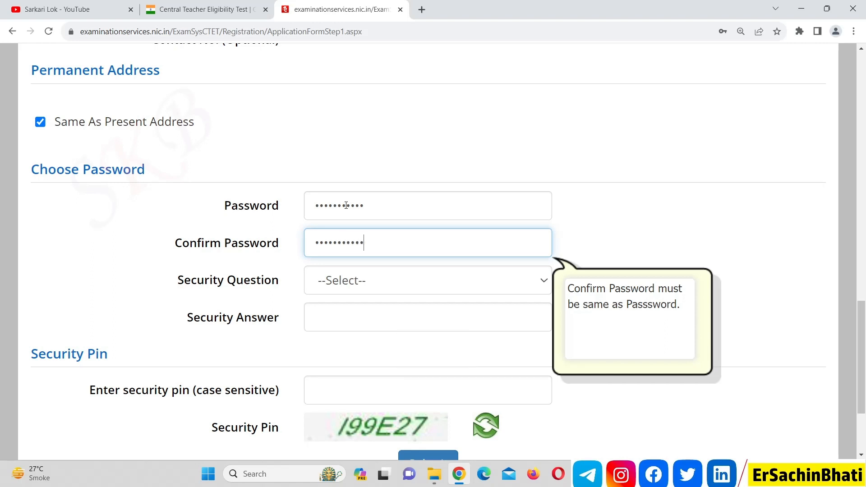
Choose the rarely-visited-website security question and type its answer.
{"action": "left_click", "coordinate": [363, 280]}
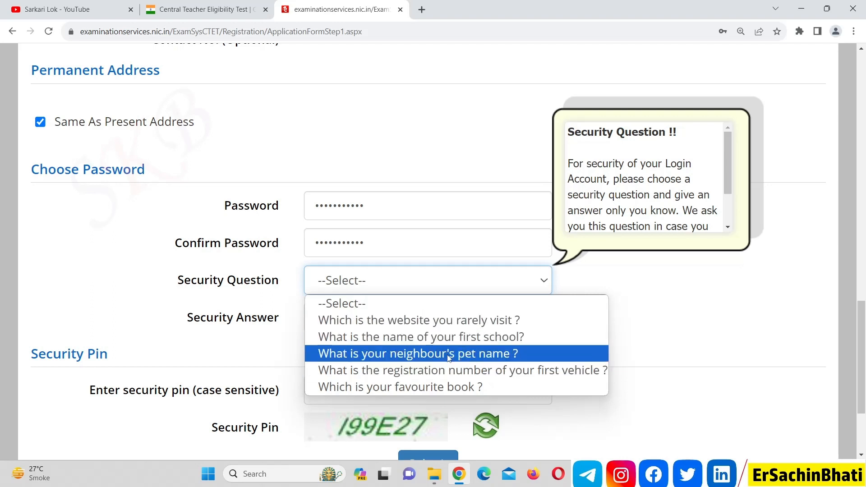
{"action": "left_click", "coordinate": [459, 327]}
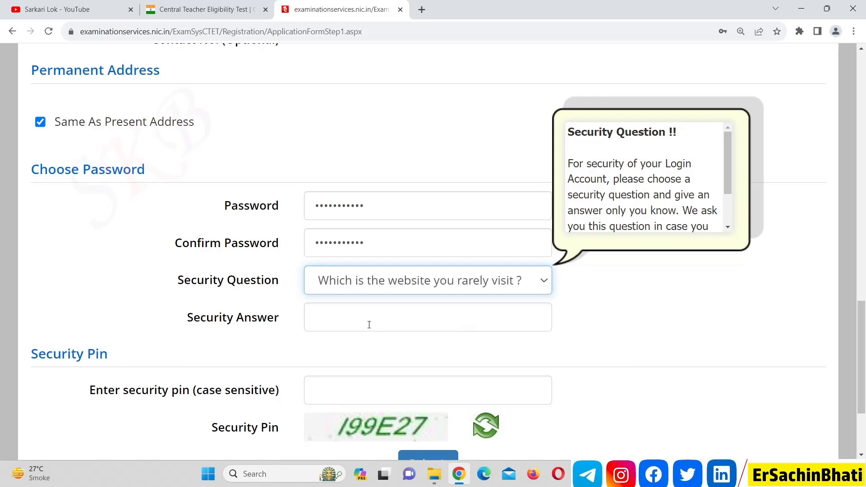
{"action": "left_click", "coordinate": [589, 313]}
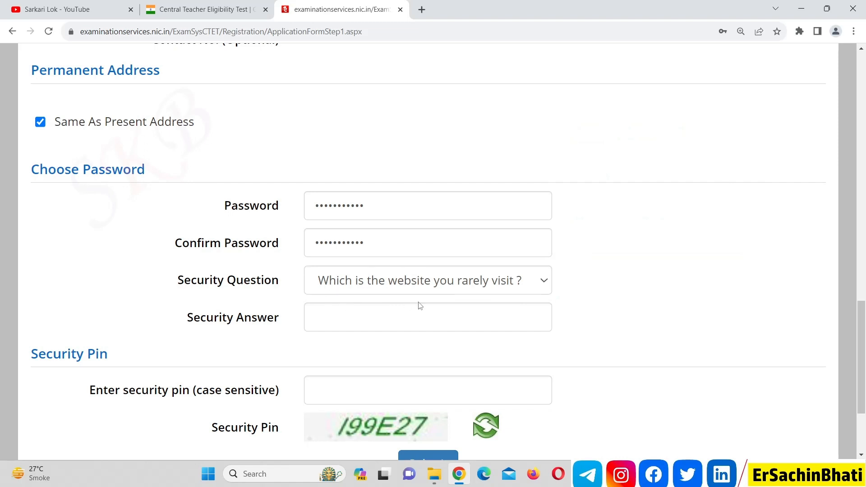
{"action": "left_click_drag", "start_coordinate": [863, 311], "coordinate": [864, 328]}
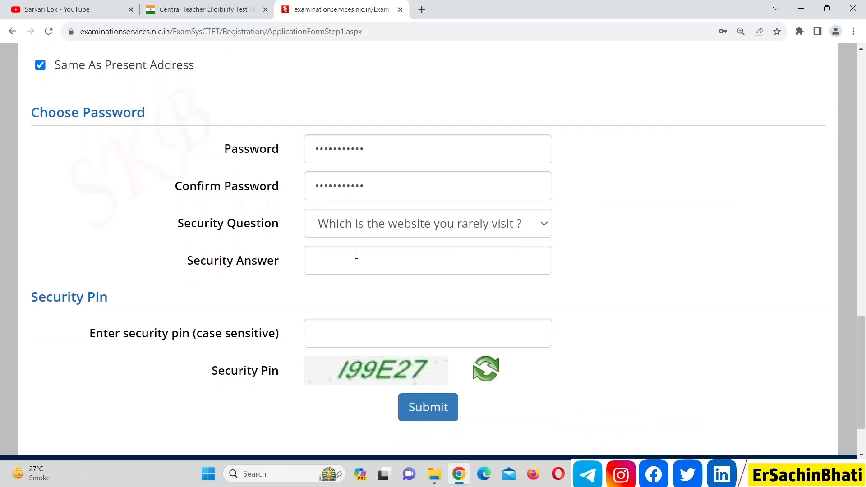
{"action": "left_click", "coordinate": [411, 266]}
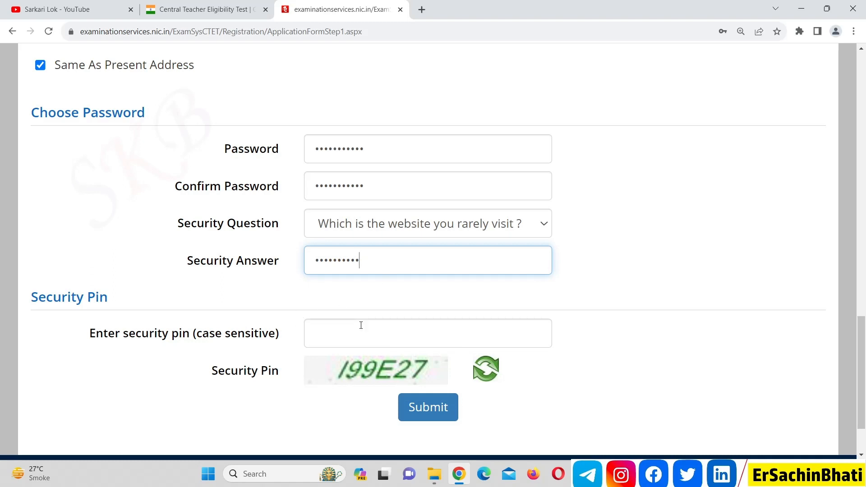
Refresh the security pin image, enter the new pin, and submit the details for review.
{"action": "left_click", "coordinate": [490, 379]}
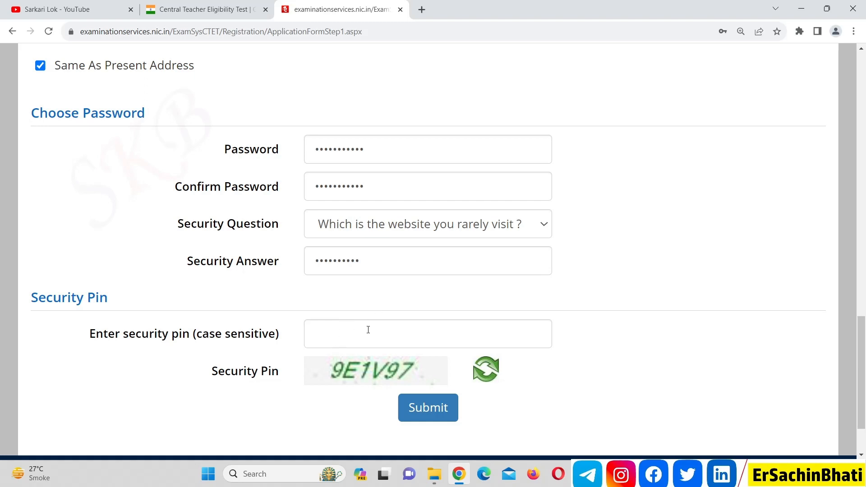
{"action": "left_click", "coordinate": [368, 329]}
{"action": "type", "text": "9E"}
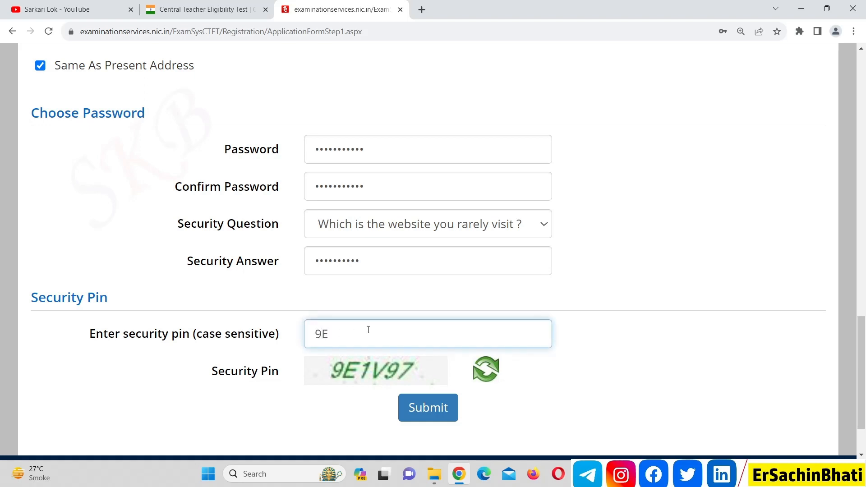
{"action": "type", "text": "1V97"}
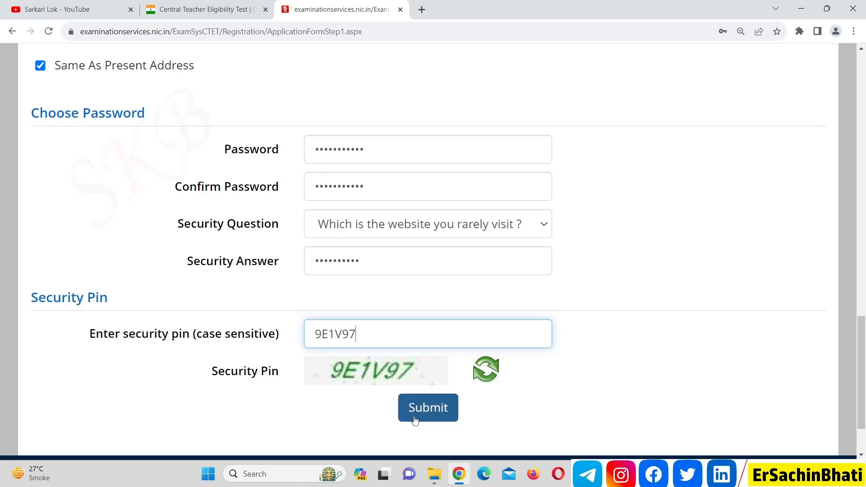
{"action": "left_click", "coordinate": [415, 419]}
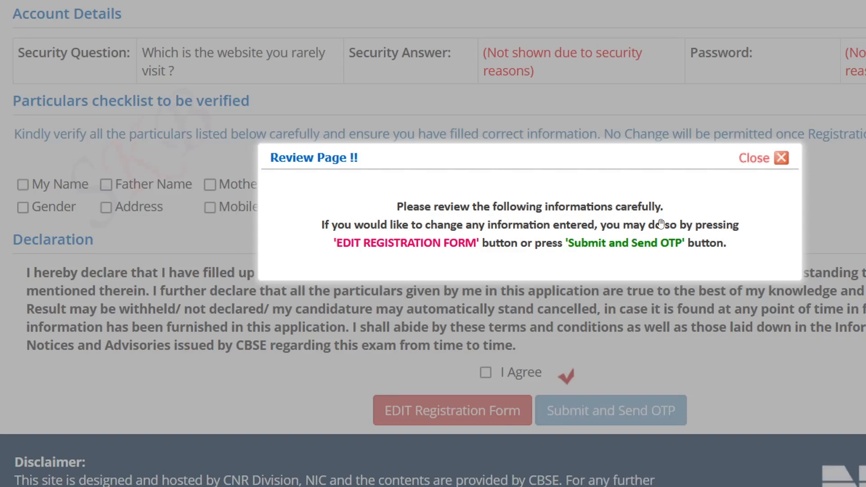
Close the review notice, agree to the declaration, and confirm submitting to receive an OTP.
{"action": "left_click", "coordinate": [747, 167]}
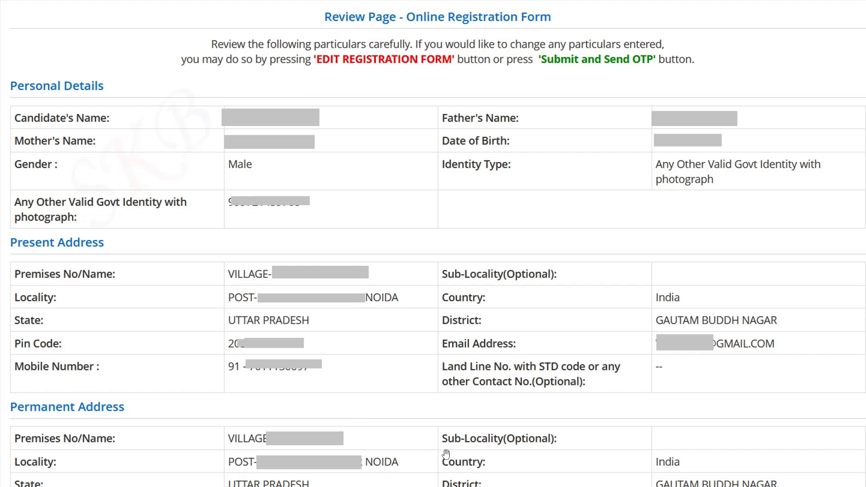
{"action": "scroll", "coordinate": [446, 453], "scroll_direction": "down", "scroll_amount": 15}
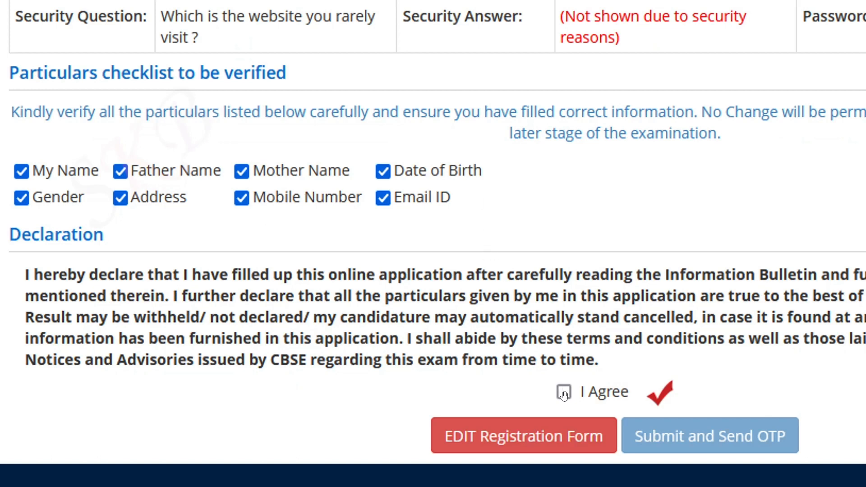
{"action": "left_click", "coordinate": [563, 394]}
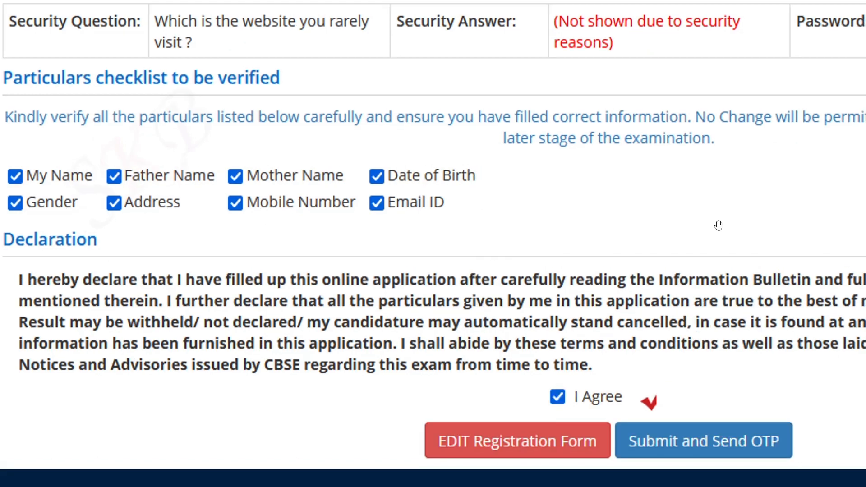
{"action": "left_click", "coordinate": [693, 445]}
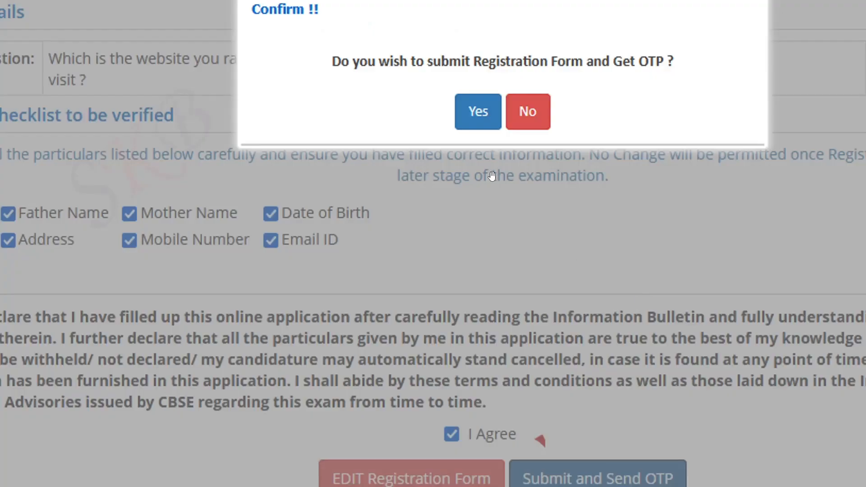
{"action": "left_click", "coordinate": [474, 127]}
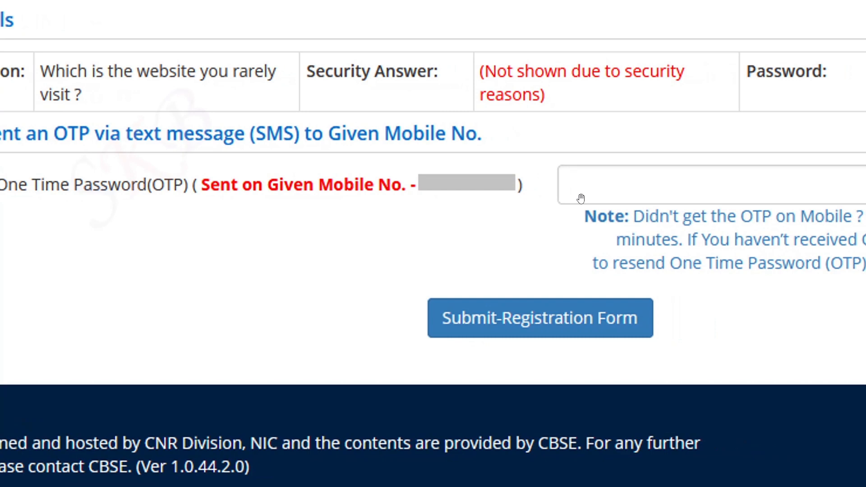
Submit the registration form with the SMS OTP entered.
{"action": "left_click", "coordinate": [561, 322]}
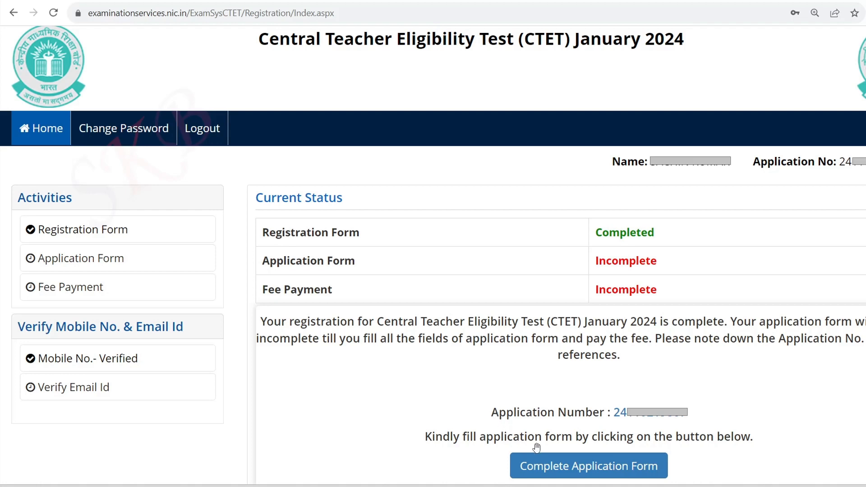
In Personal Details, set nationality to Indian and category to OBC- NCL.
{"action": "left_click", "coordinate": [606, 469]}
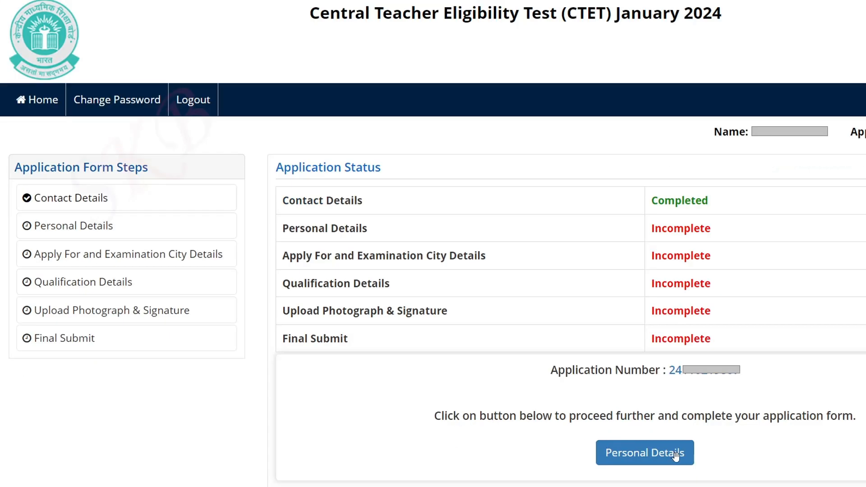
{"action": "left_click", "coordinate": [642, 457]}
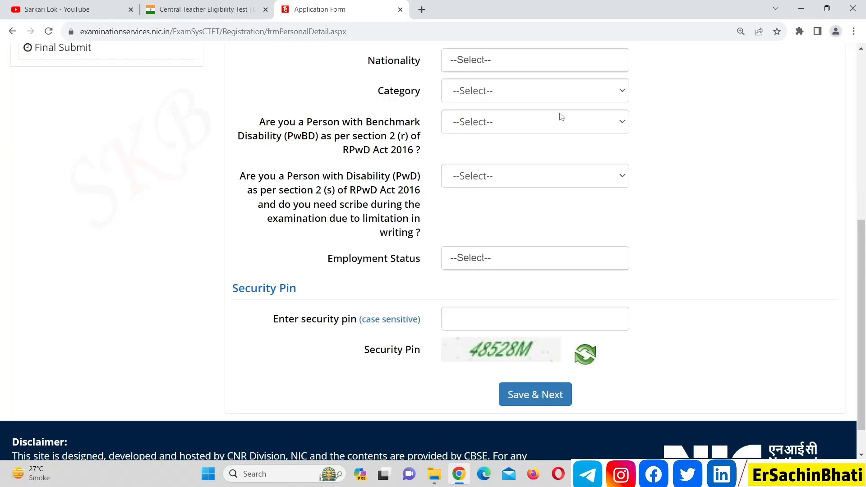
{"action": "left_click", "coordinate": [534, 68]}
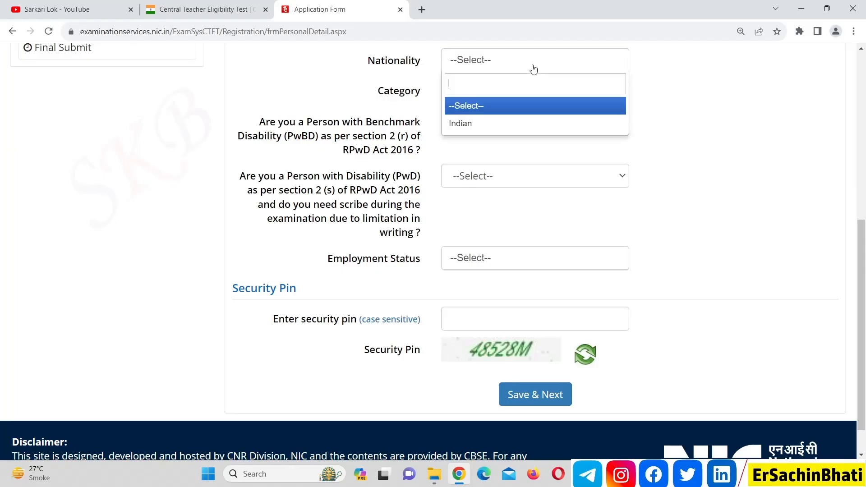
{"action": "left_click", "coordinate": [519, 123]}
{"action": "left_click", "coordinate": [521, 96]}
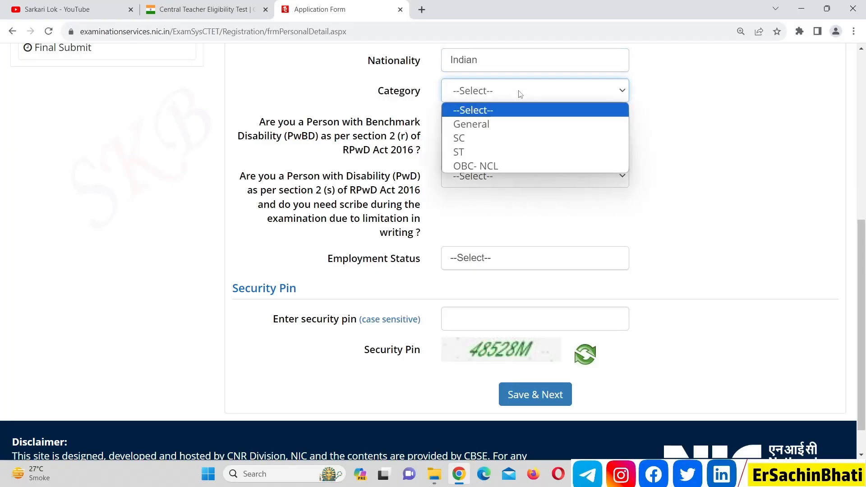
{"action": "left_click", "coordinate": [516, 165]}
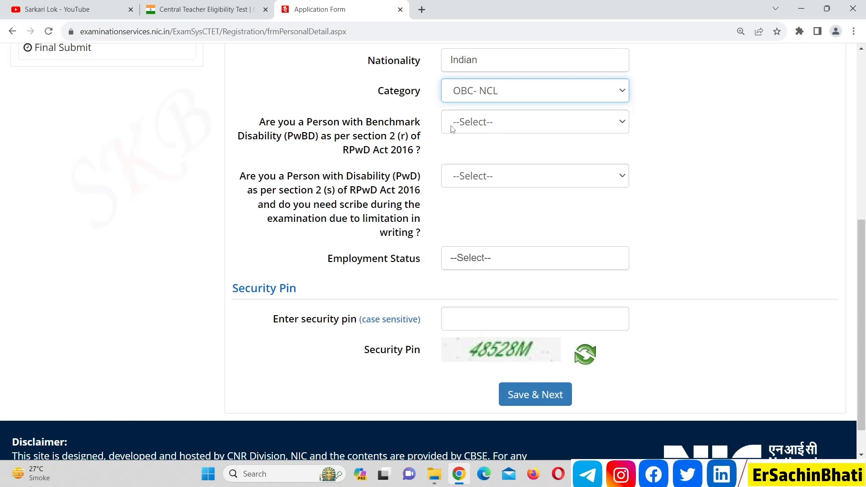
Answer No to benchmark disability and PwD scribe, and set employment status to Not Employed.
{"action": "left_click", "coordinate": [483, 126]}
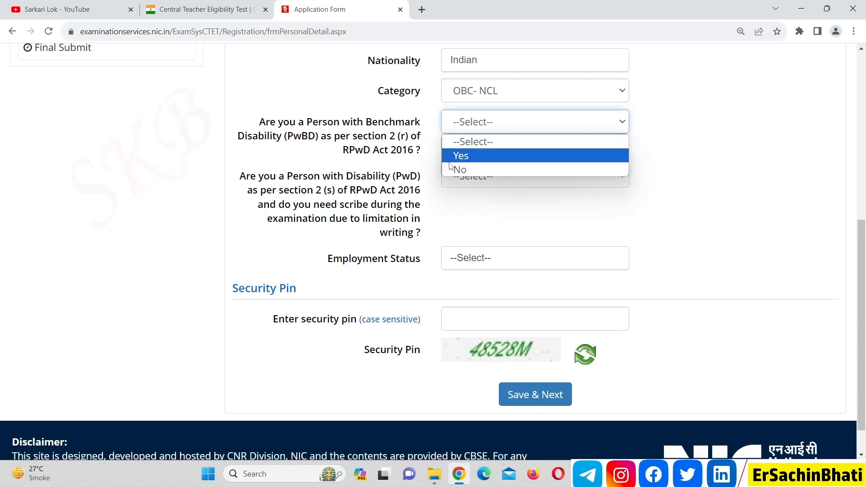
{"action": "left_click", "coordinate": [464, 170]}
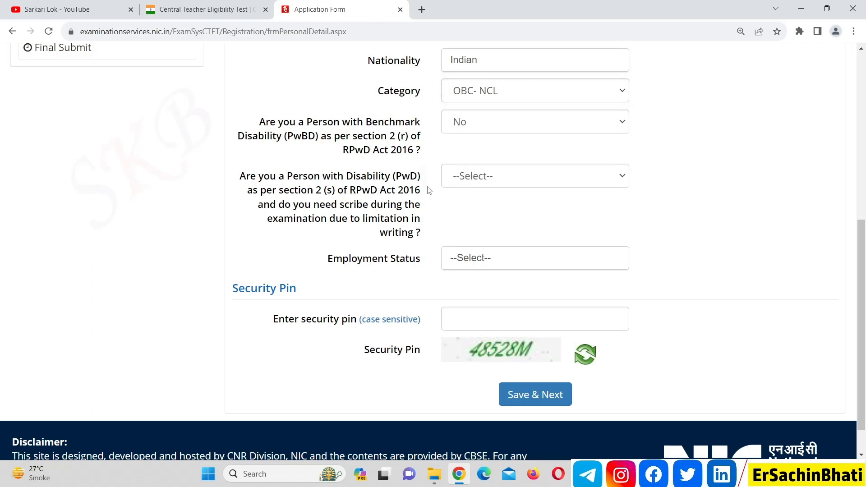
{"action": "left_click", "coordinate": [453, 184]}
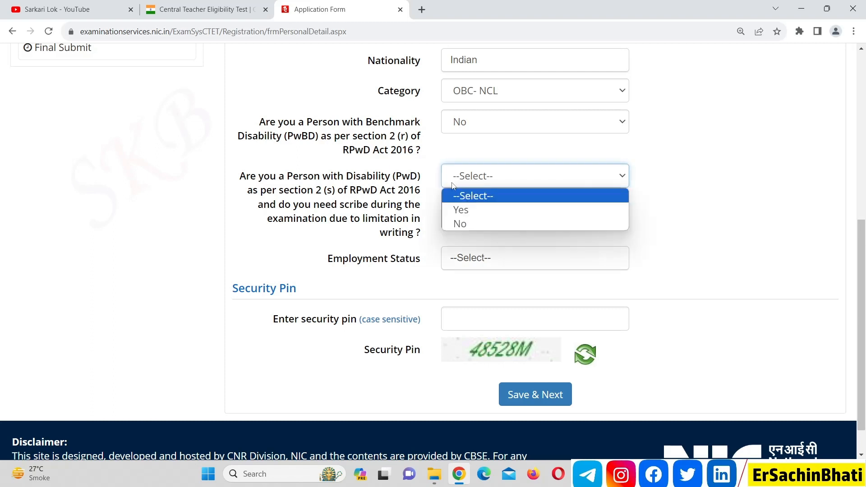
{"action": "left_click", "coordinate": [467, 225]}
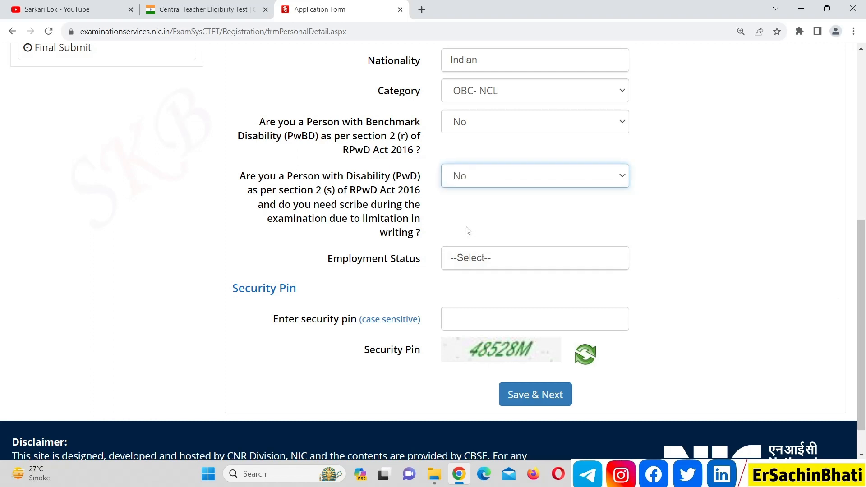
{"action": "left_click", "coordinate": [473, 259]}
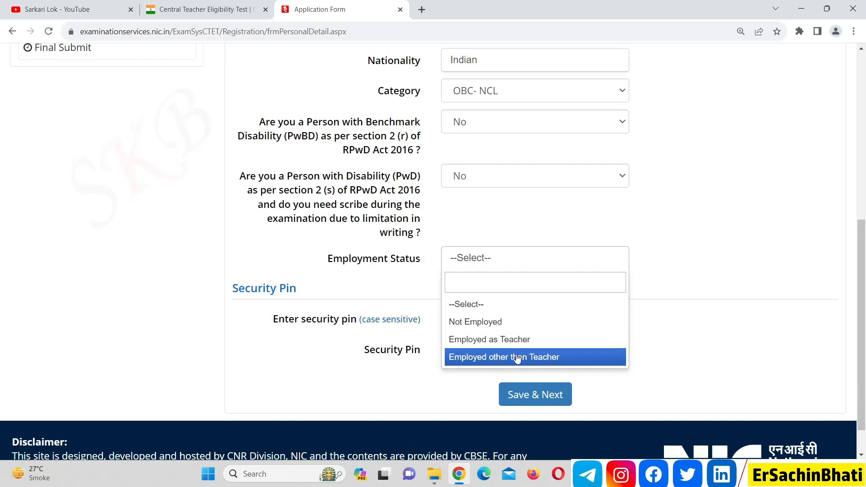
{"action": "left_click", "coordinate": [492, 322]}
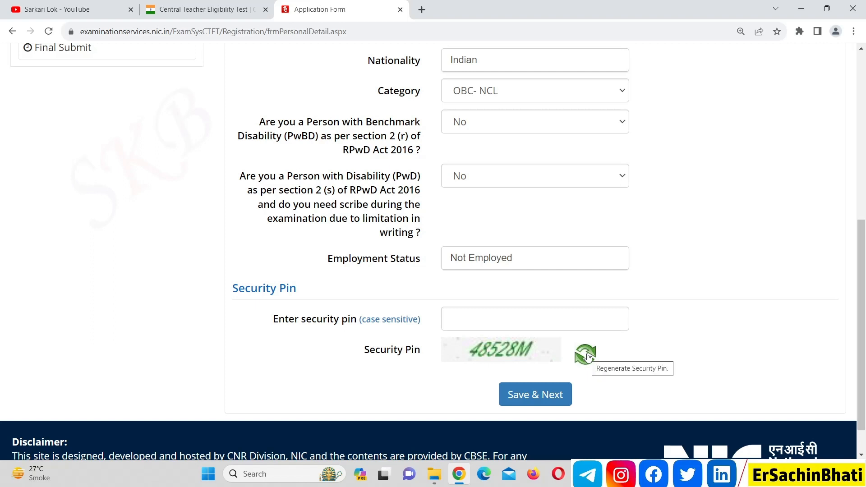
Enter the security pin, then save the personal details and confirm.
{"action": "left_click", "coordinate": [507, 322]}
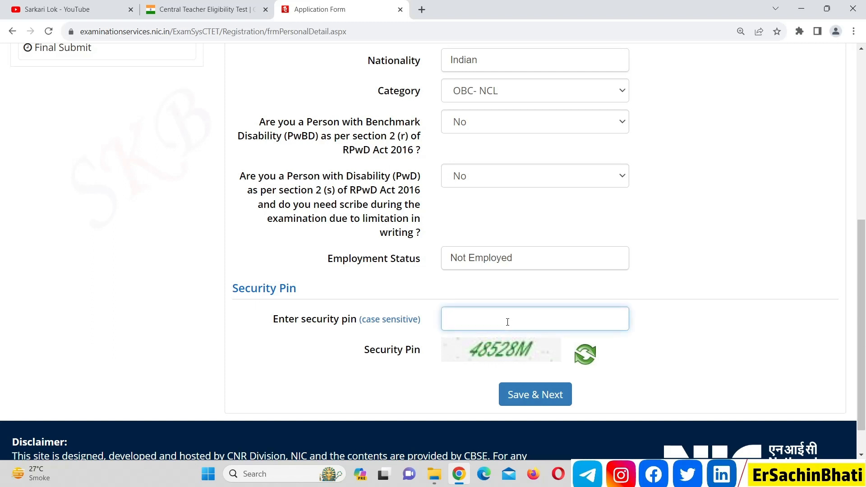
{"action": "type", "text": "48528M"}
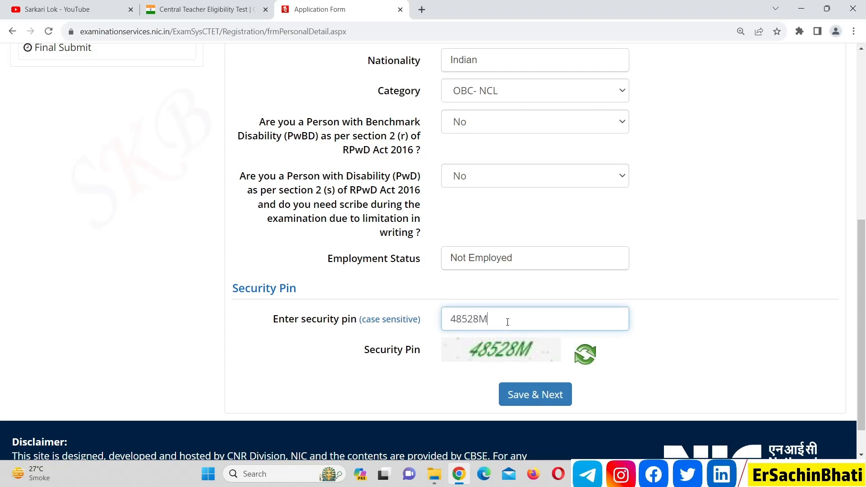
{"action": "left_click", "coordinate": [534, 395]}
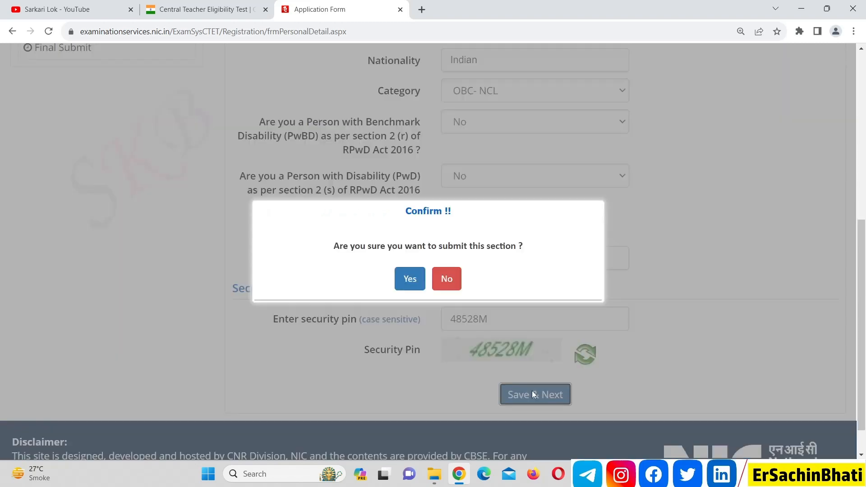
{"action": "left_click", "coordinate": [411, 279]}
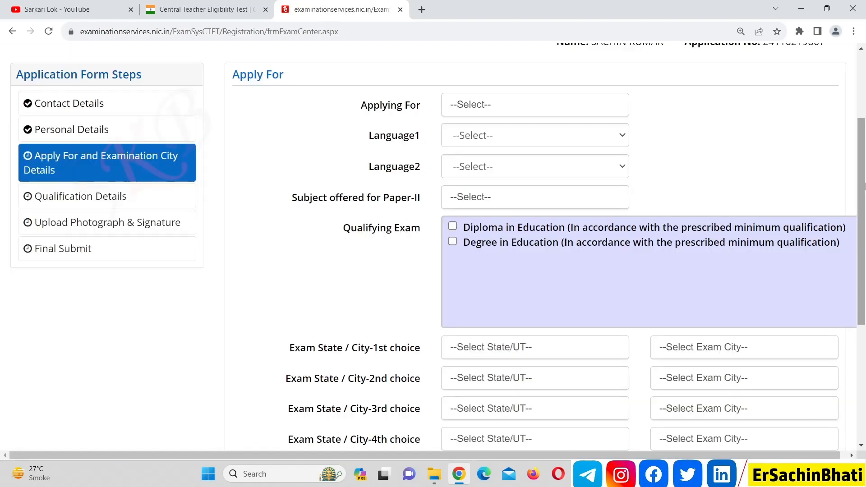
{"action": "scroll", "coordinate": [864, 193], "scroll_direction": "down", "scroll_amount": 1}
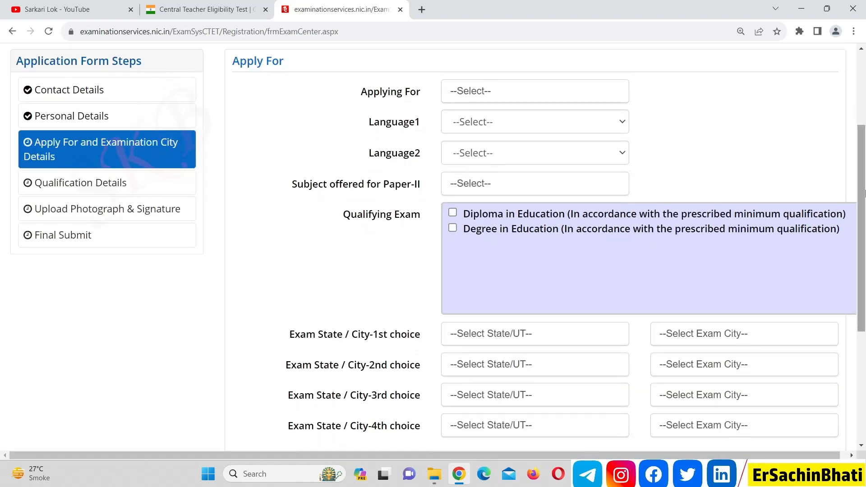
Apply for Both (Paper-I and Paper-II), with Language1 English and Language2 Hindi.
{"action": "left_click", "coordinate": [552, 95]}
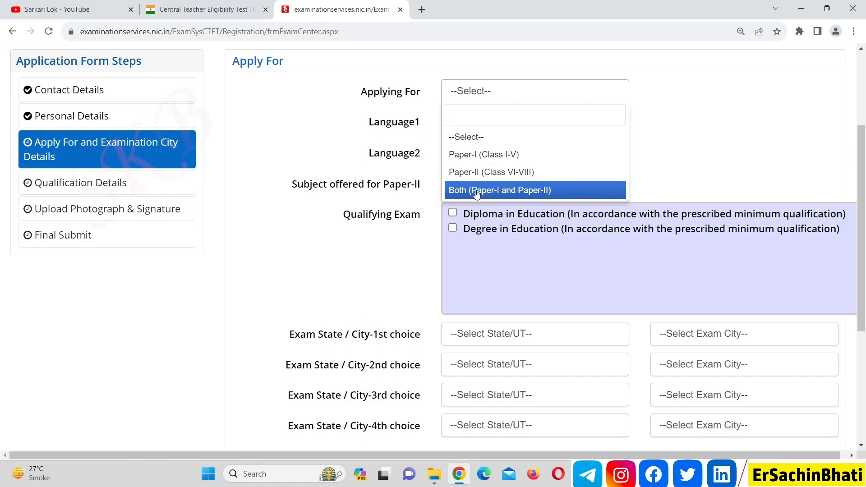
{"action": "left_click", "coordinate": [491, 191]}
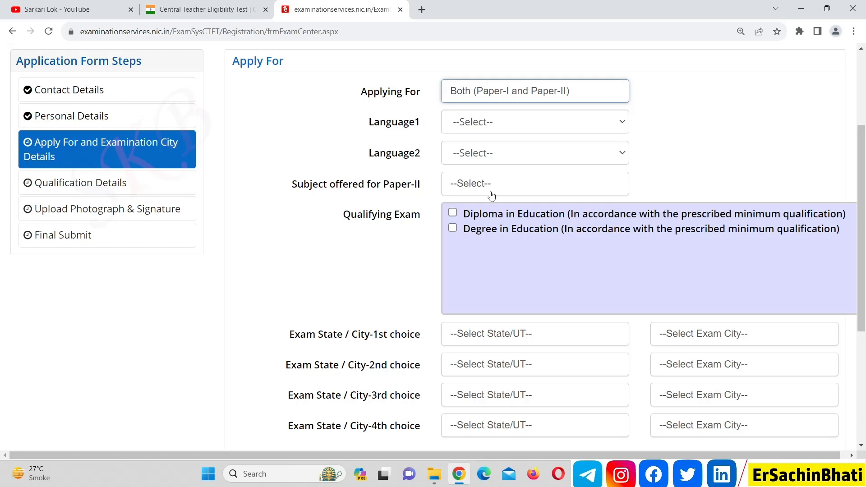
{"action": "left_click", "coordinate": [496, 129]}
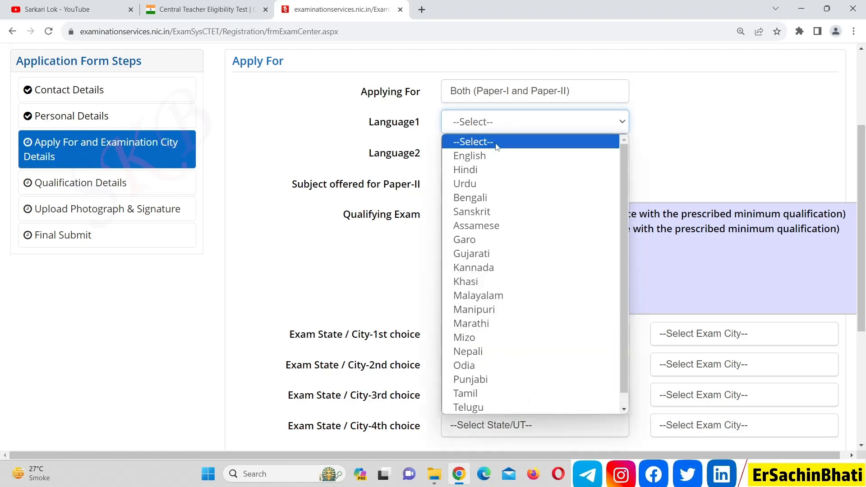
{"action": "left_click", "coordinate": [389, 147]}
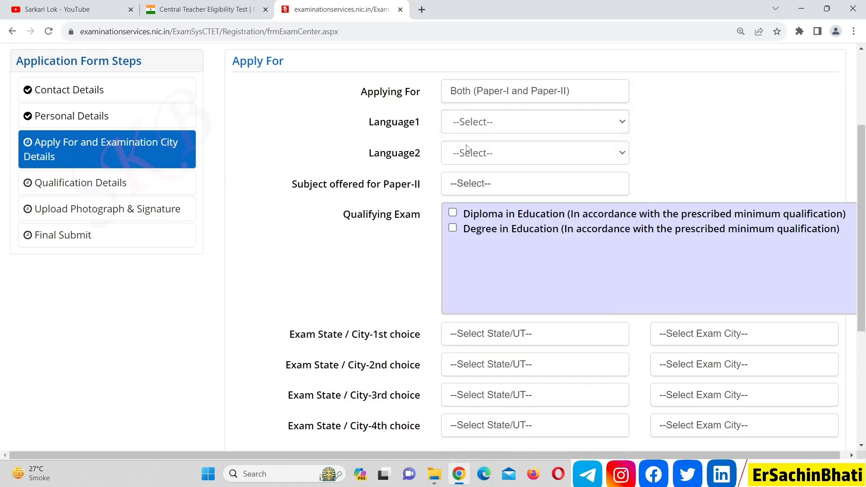
{"action": "left_click", "coordinate": [493, 129]}
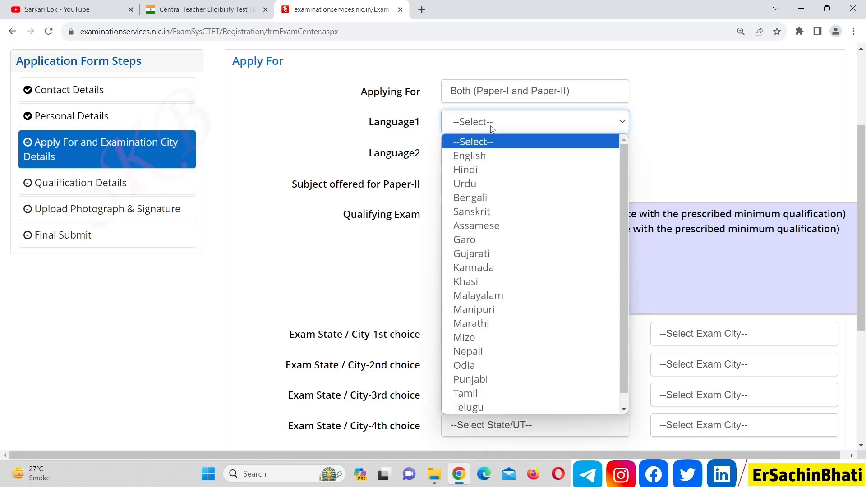
{"action": "key", "text": "Up"}
{"action": "key", "text": "Return"}
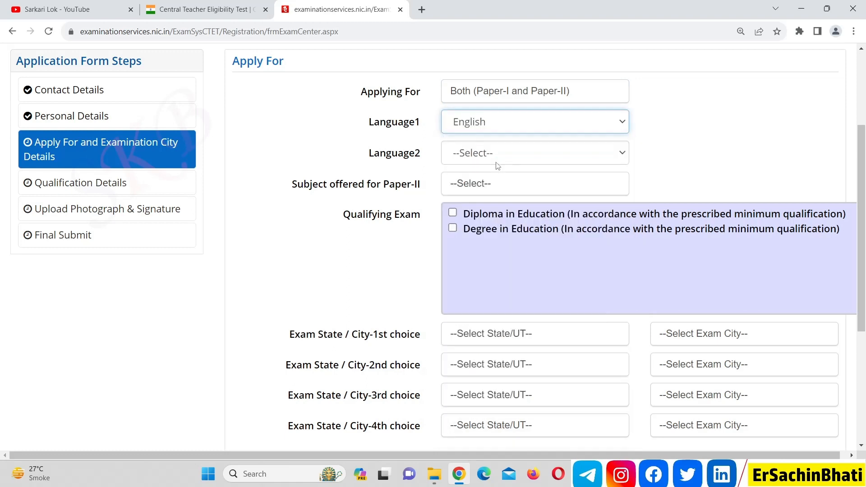
{"action": "left_click", "coordinate": [499, 160]}
{"action": "left_click", "coordinate": [503, 197]}
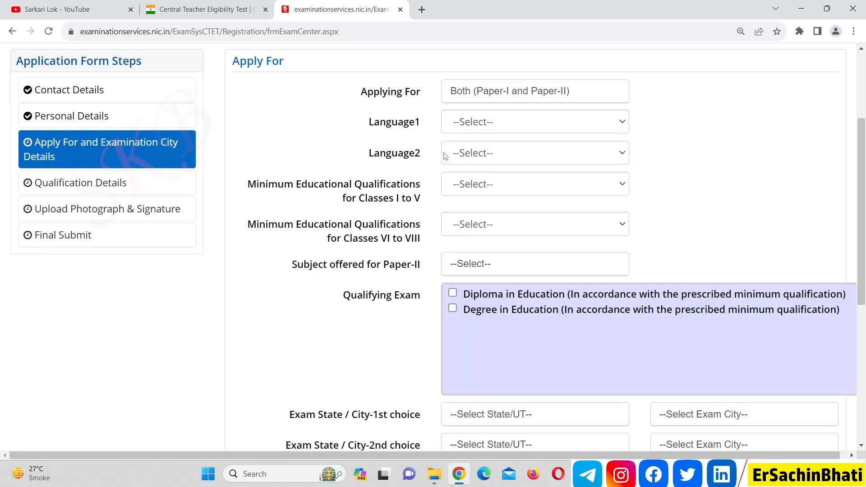
{"action": "left_click", "coordinate": [461, 185]}
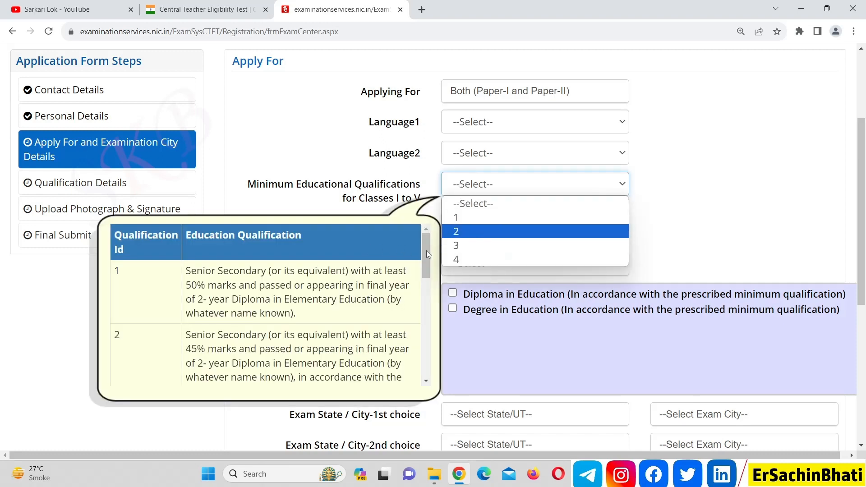
{"action": "left_click_drag", "start_coordinate": [426, 251], "coordinate": [429, 305]}
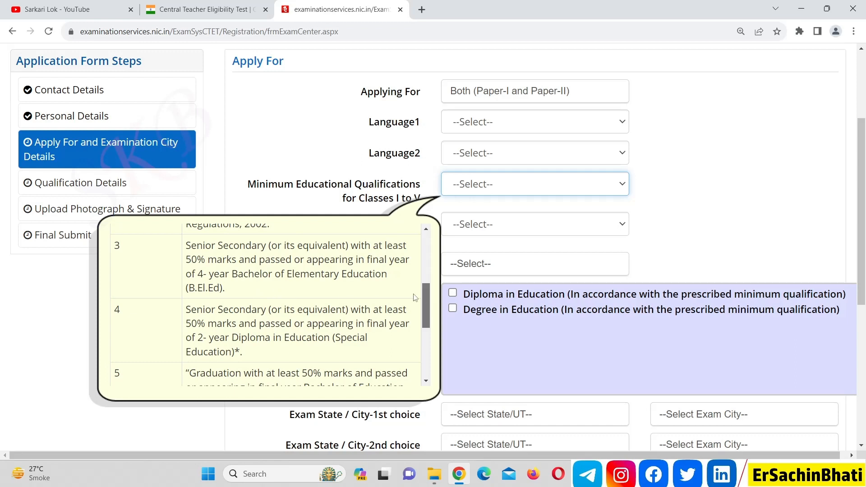
{"action": "left_click_drag", "start_coordinate": [429, 303], "coordinate": [436, 353]}
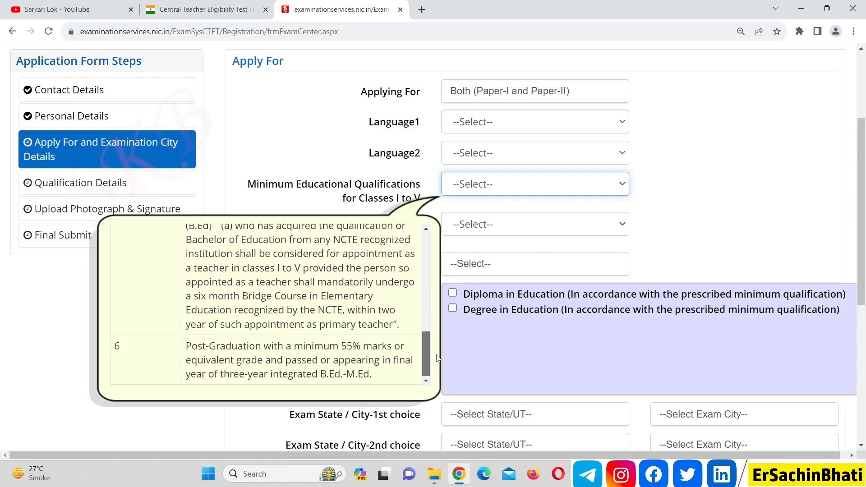
{"action": "scroll", "coordinate": [436, 356], "scroll_direction": "up", "scroll_amount": 1}
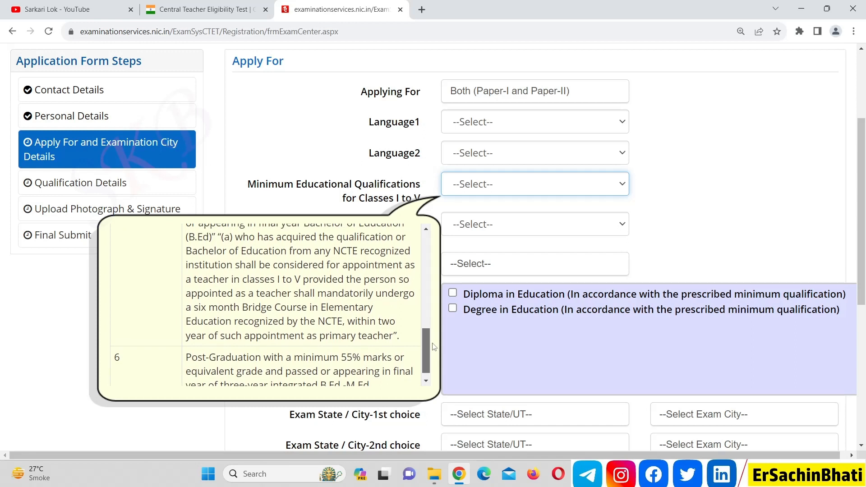
{"action": "left_click", "coordinate": [530, 191]}
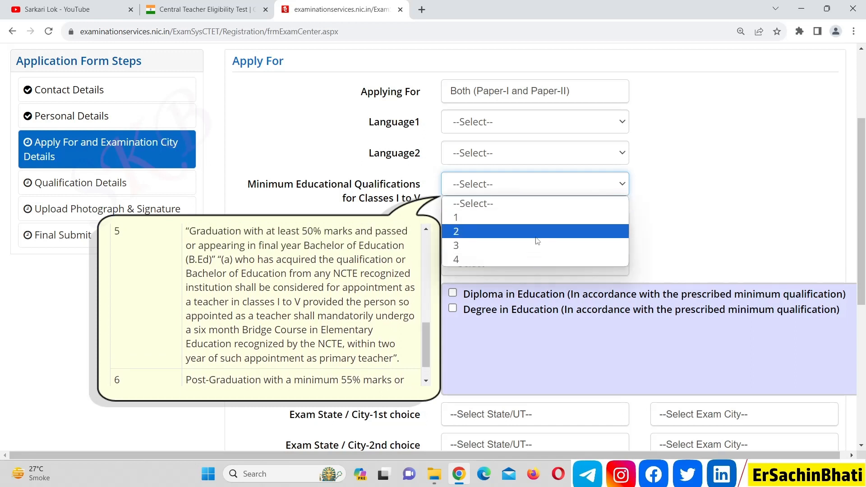
{"action": "left_click", "coordinate": [700, 182]}
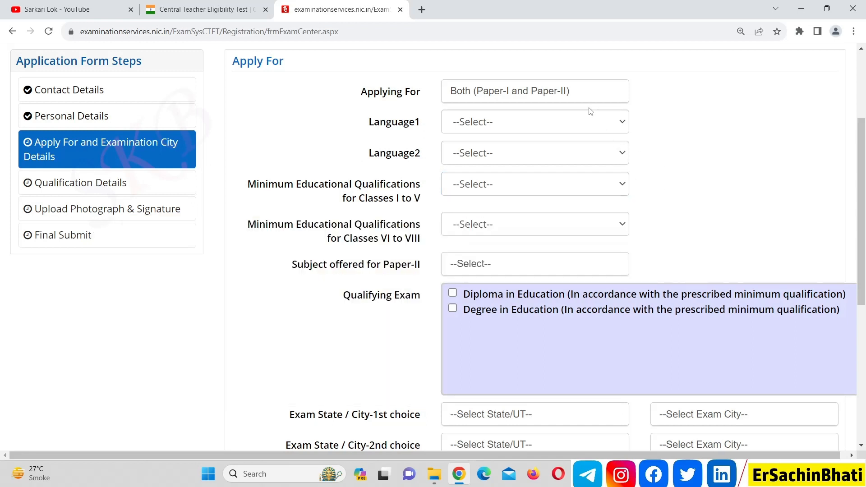
{"action": "left_click", "coordinate": [567, 94]}
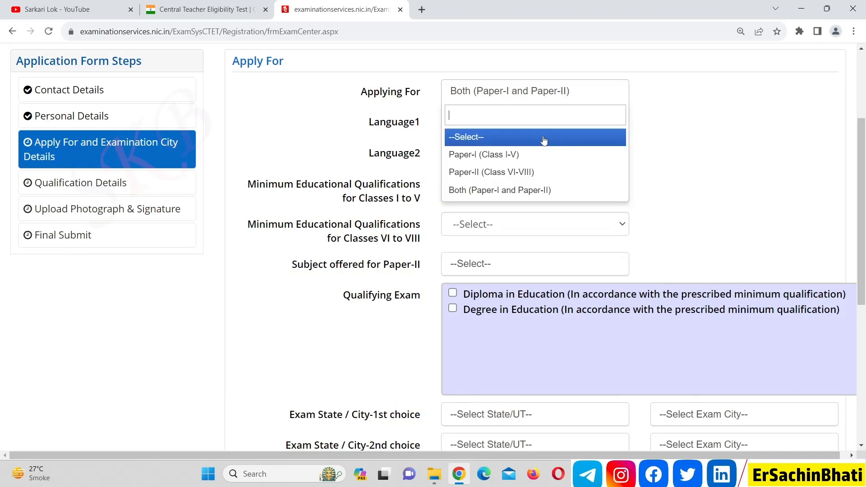
Switch Applying For between the paper options, ending on Paper-II (Class VI-VIII) only.
{"action": "left_click", "coordinate": [532, 175]}
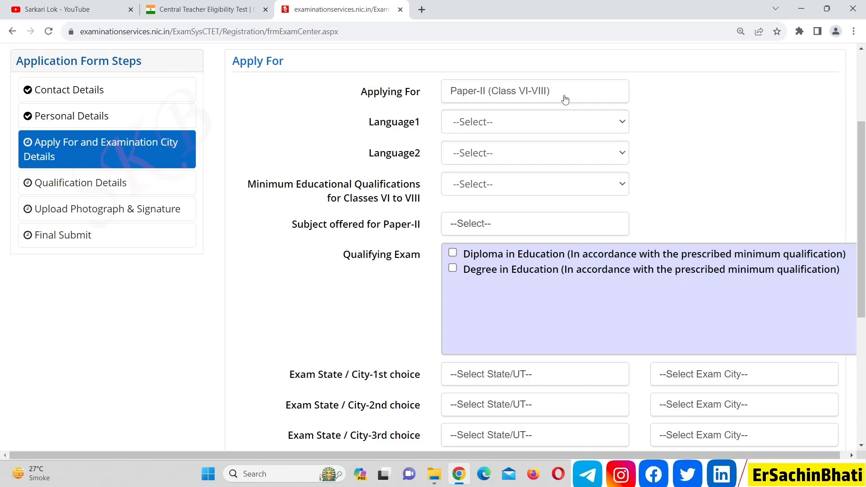
{"action": "left_click", "coordinate": [546, 96]}
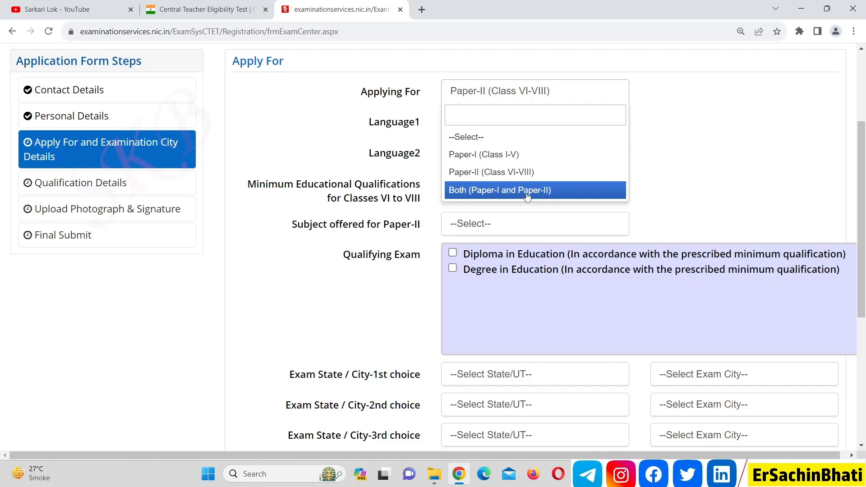
{"action": "left_click", "coordinate": [501, 191]}
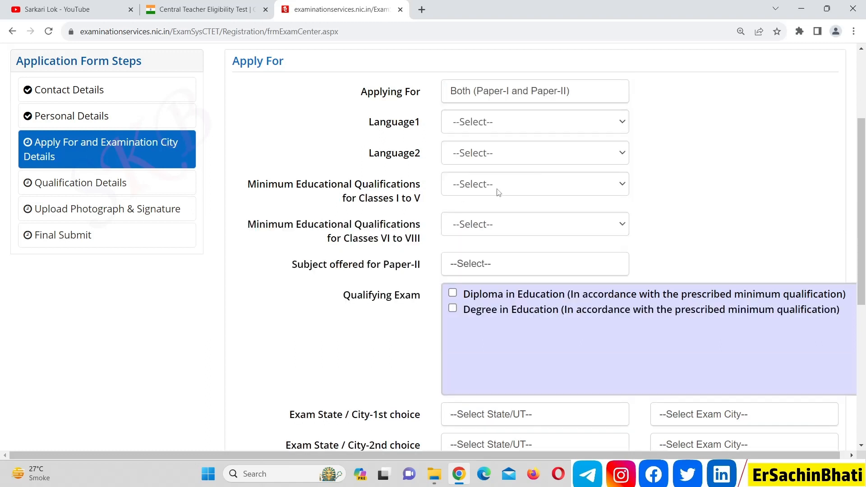
{"action": "left_click", "coordinate": [469, 124]}
{"action": "left_click", "coordinate": [435, 122]}
{"action": "left_click", "coordinate": [474, 98]}
{"action": "left_click", "coordinate": [485, 154]}
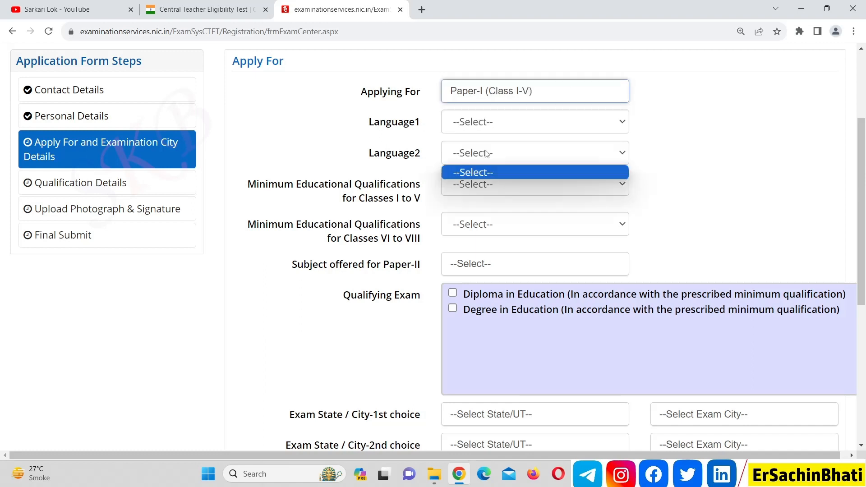
{"action": "left_click", "coordinate": [491, 92]}
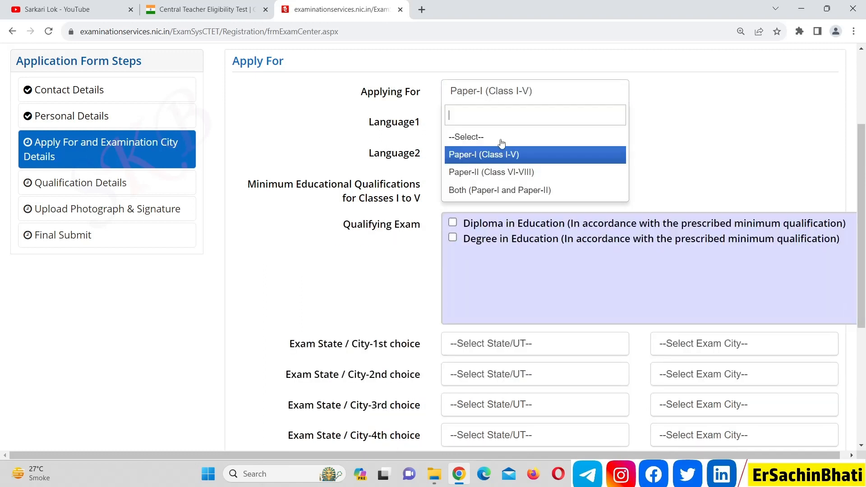
{"action": "left_click", "coordinate": [498, 172]}
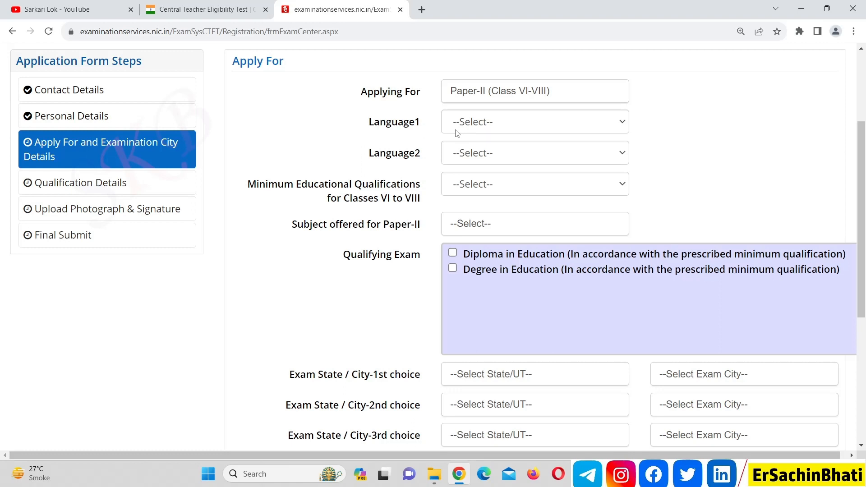
Pick English for Language1 after briefly trying Hindi, then choose Hindi for Language2.
{"action": "left_click", "coordinate": [470, 124]}
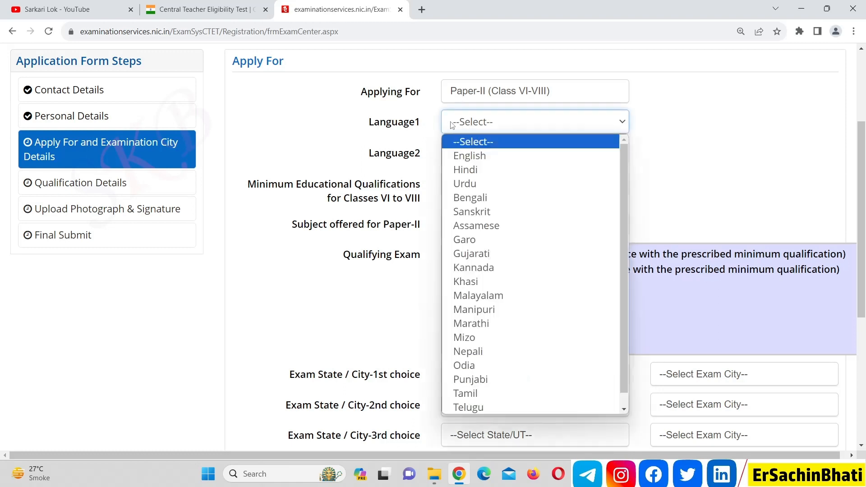
{"action": "left_click", "coordinate": [423, 123]}
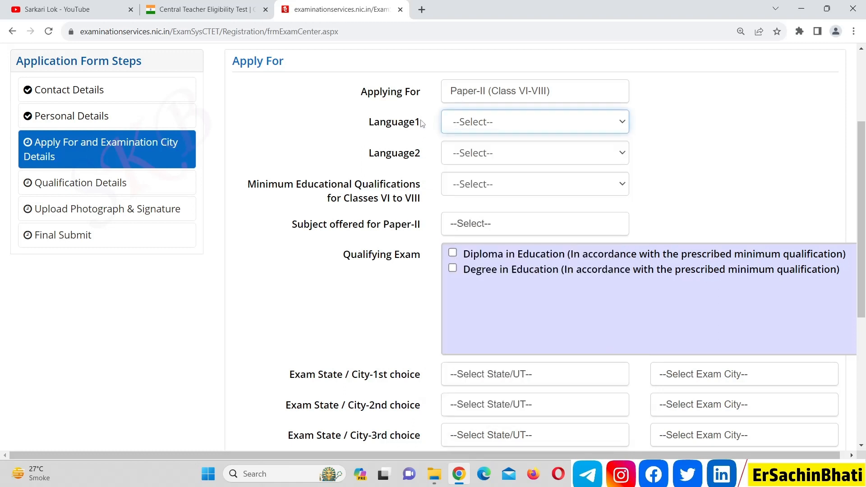
{"action": "left_click", "coordinate": [495, 127]}
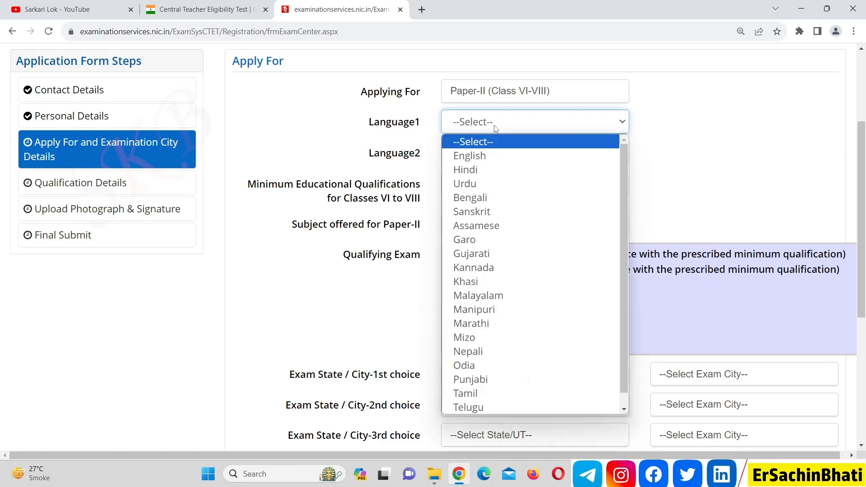
{"action": "left_click", "coordinate": [481, 159]}
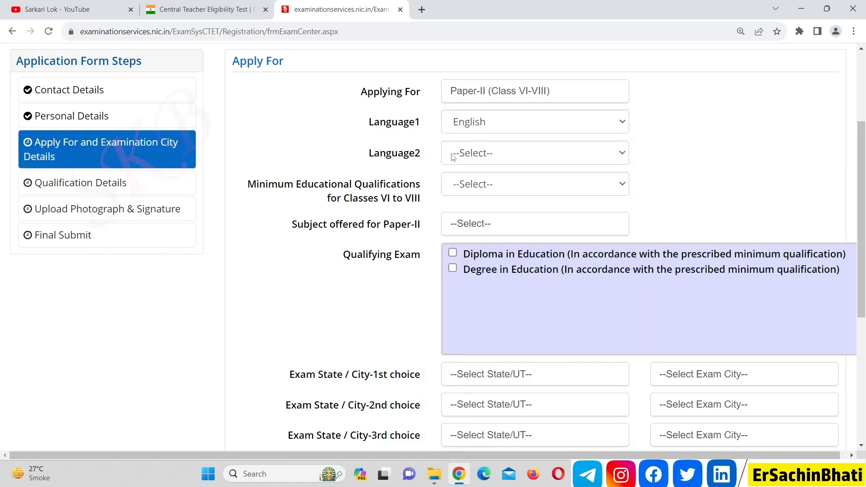
{"action": "left_click", "coordinate": [462, 131]}
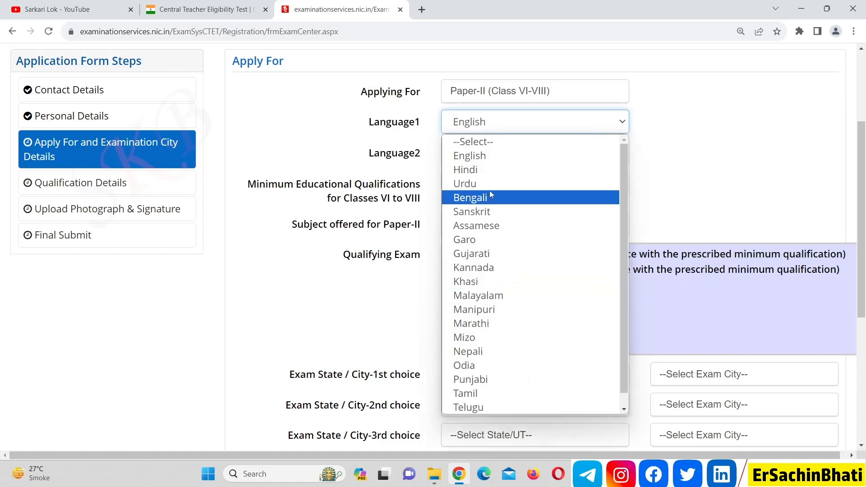
{"action": "key", "text": "Up"}
{"action": "key", "text": "Return"}
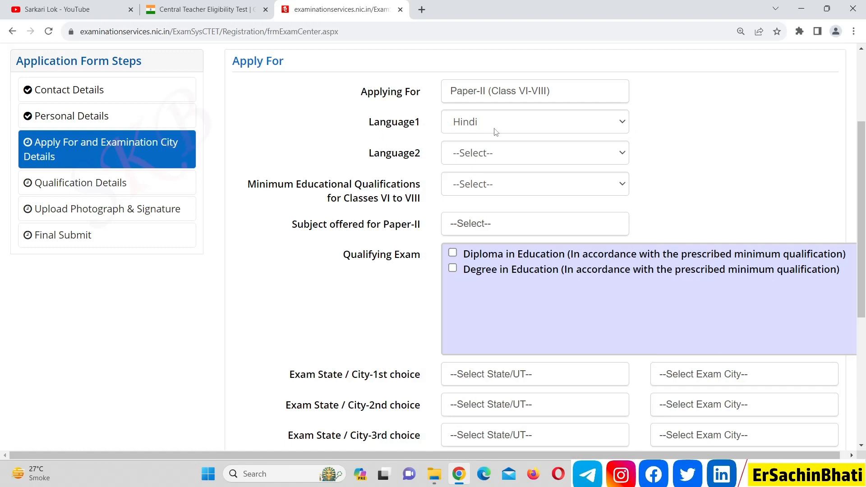
{"action": "left_click", "coordinate": [497, 131]}
{"action": "left_click", "coordinate": [498, 158]}
{"action": "left_click", "coordinate": [479, 164]}
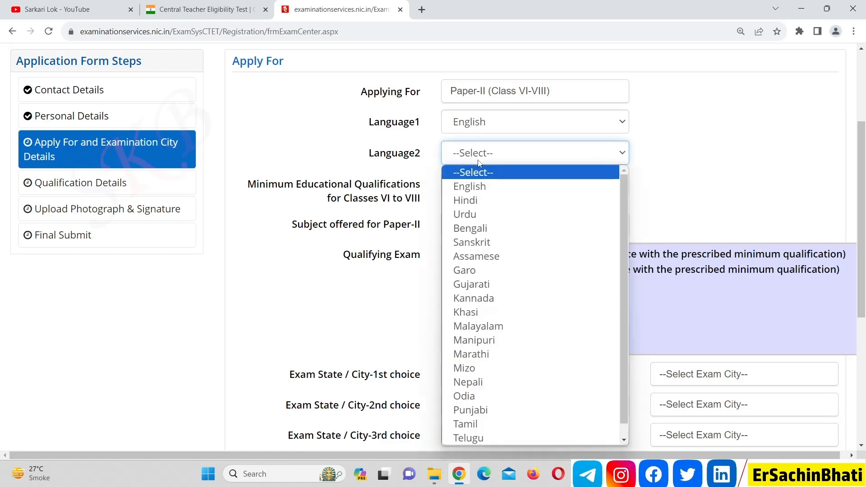
{"action": "left_click", "coordinate": [481, 200]}
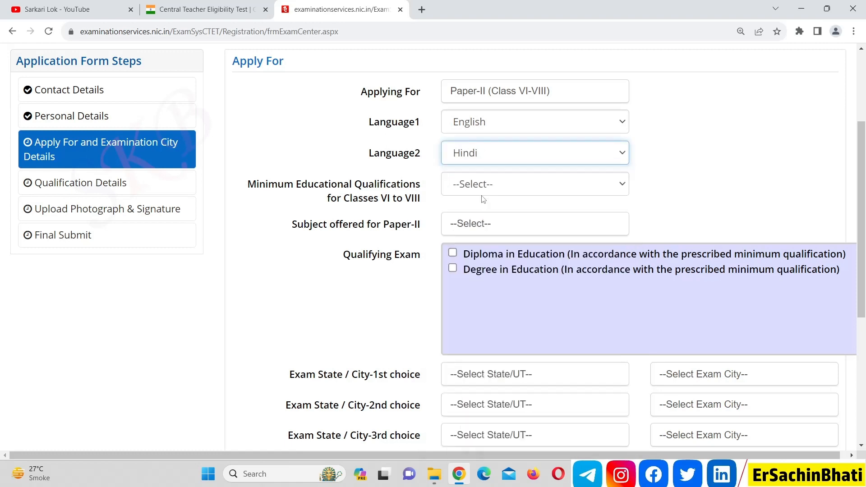
{"action": "left_click", "coordinate": [484, 162]}
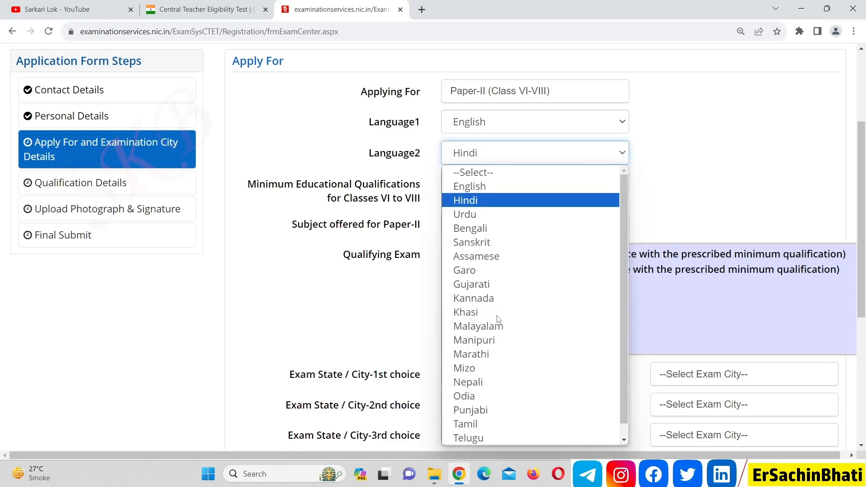
{"action": "left_click", "coordinate": [363, 151]}
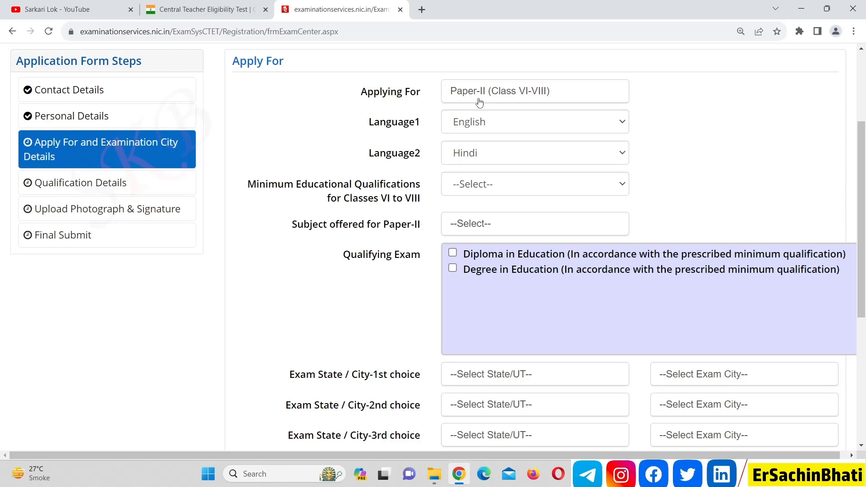
Choose option 2 as the minimum educational qualification.
{"action": "left_click", "coordinate": [467, 194]}
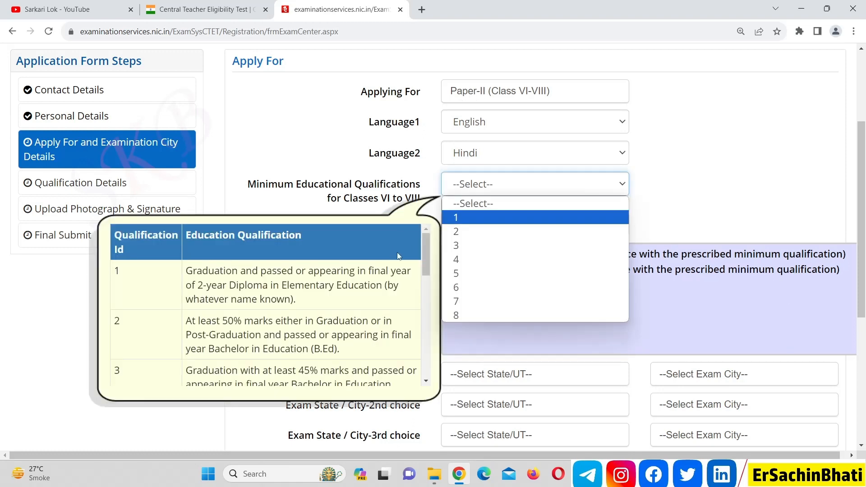
{"action": "scroll", "coordinate": [427, 256], "scroll_direction": "down", "scroll_amount": 8}
{"action": "scroll", "coordinate": [431, 255], "scroll_direction": "up", "scroll_amount": 8}
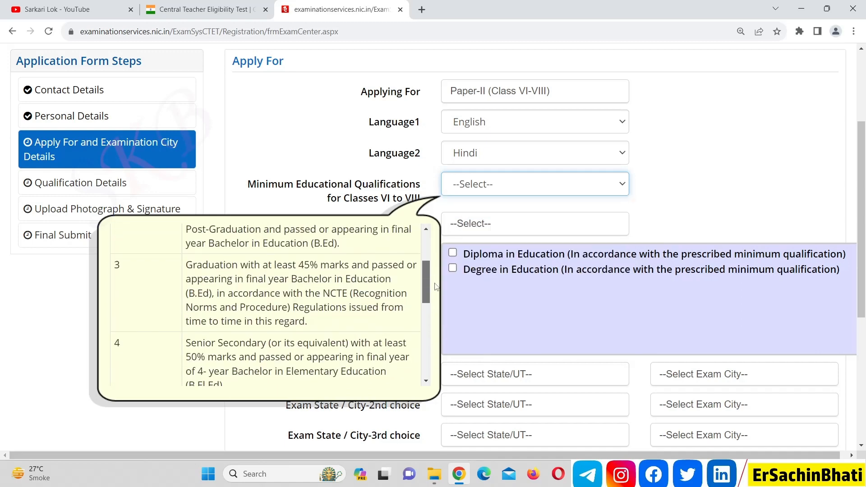
{"action": "scroll", "coordinate": [435, 261], "scroll_direction": "down", "scroll_amount": 1}
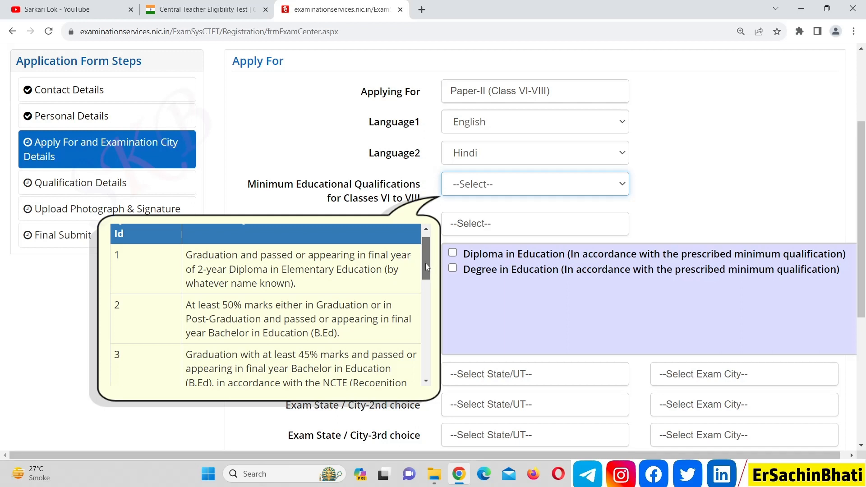
{"action": "mouse_move", "coordinate": [426, 265]}
{"action": "left_mouse_down"}
{"action": "mouse_move", "coordinate": [430, 280]}
{"action": "mouse_move", "coordinate": [415, 263]}
{"action": "left_mouse_up"}
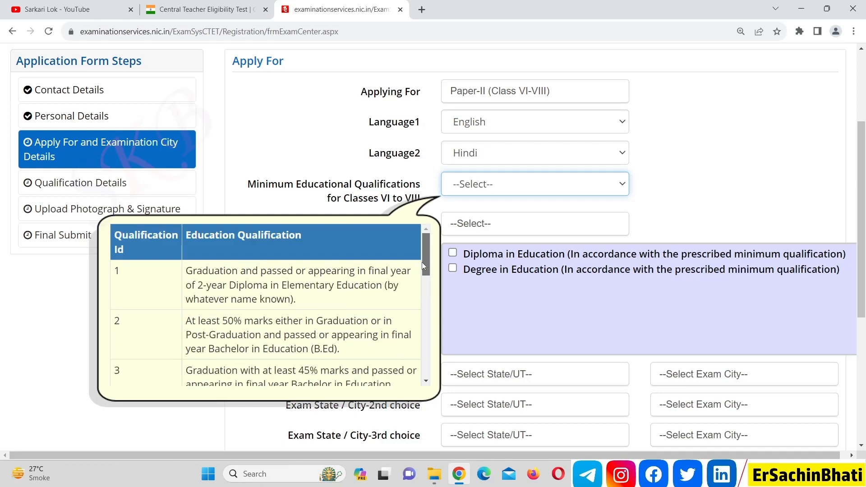
{"action": "left_click_drag", "start_coordinate": [431, 304], "coordinate": [424, 260]}
{"action": "left_click", "coordinate": [485, 184]}
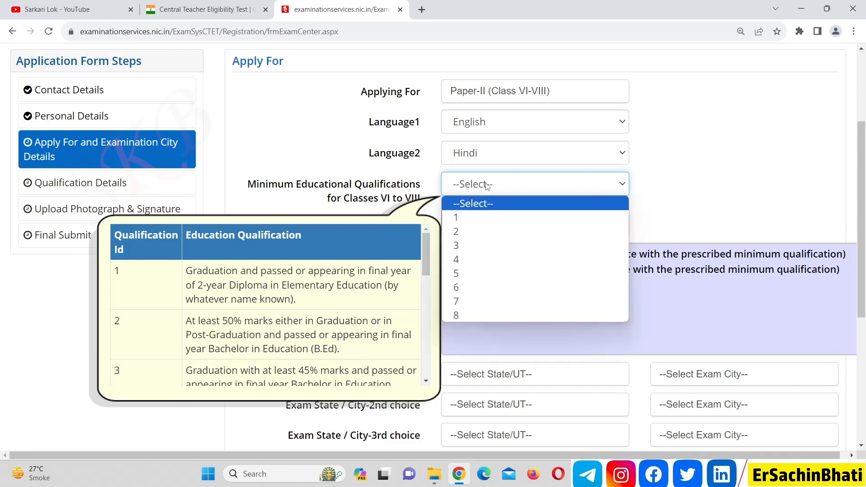
{"action": "left_click", "coordinate": [482, 232]}
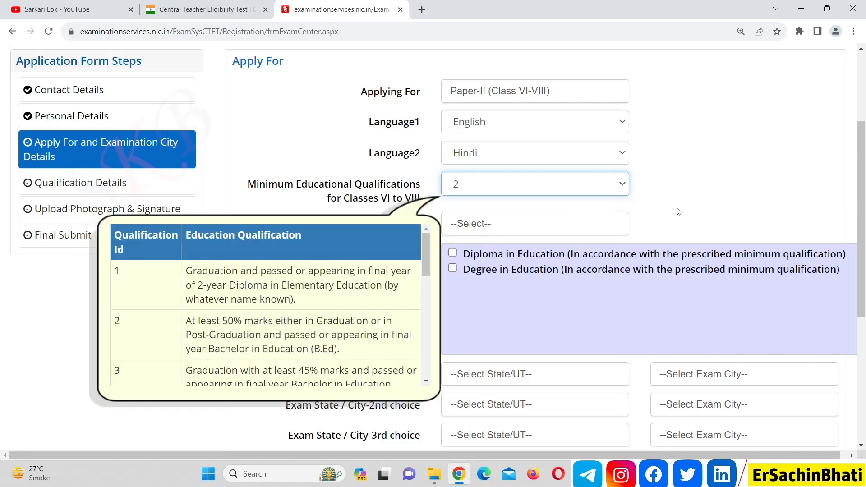
Set the subject to Mathematics & Science and tick Degree in Education as qualifying exam.
{"action": "left_click", "coordinate": [484, 232]}
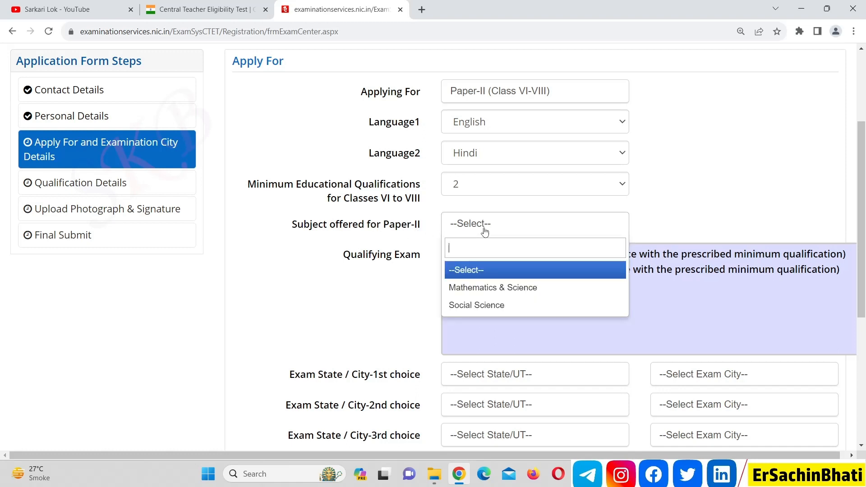
{"action": "left_click", "coordinate": [509, 288]}
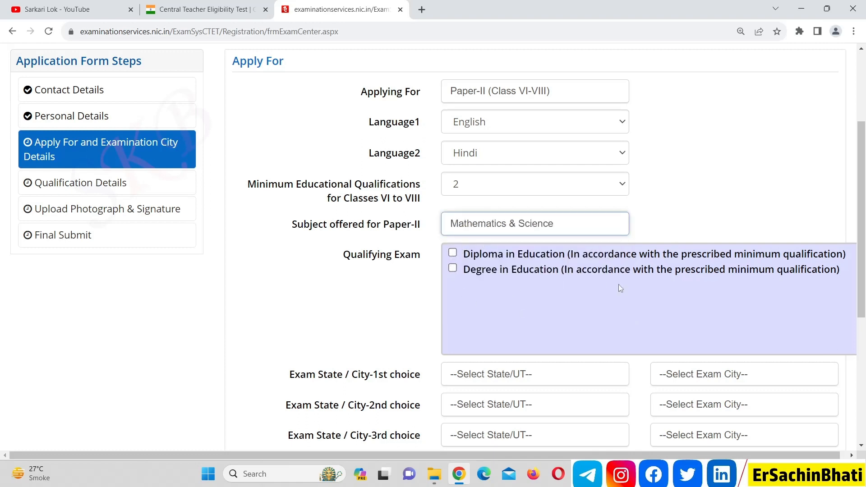
{"action": "left_click", "coordinate": [457, 253]}
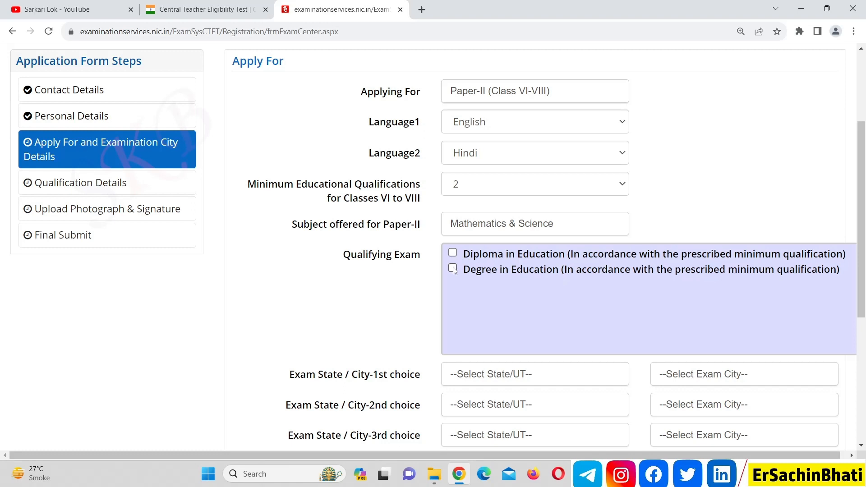
{"action": "left_click", "coordinate": [454, 269]}
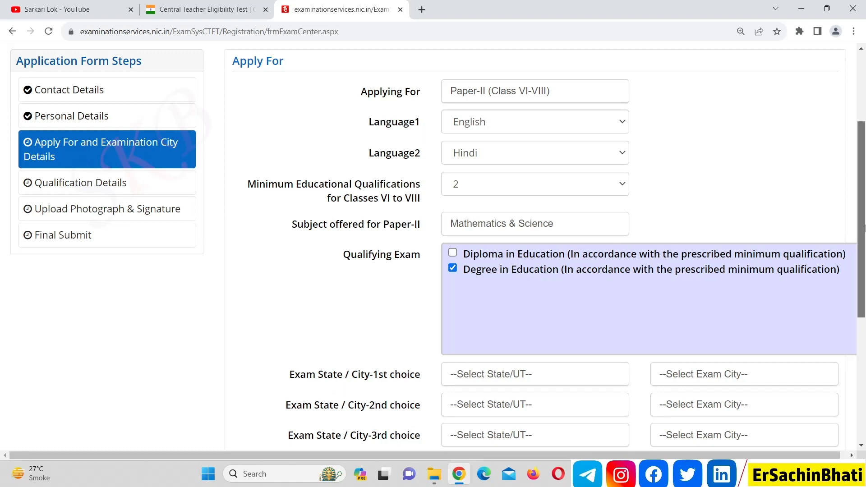
Choose UTTAR PRADESH as the first-choice exam state.
{"action": "scroll", "coordinate": [863, 244], "scroll_direction": "down", "scroll_amount": 1}
{"action": "scroll", "coordinate": [864, 244], "scroll_direction": "down", "scroll_amount": 1}
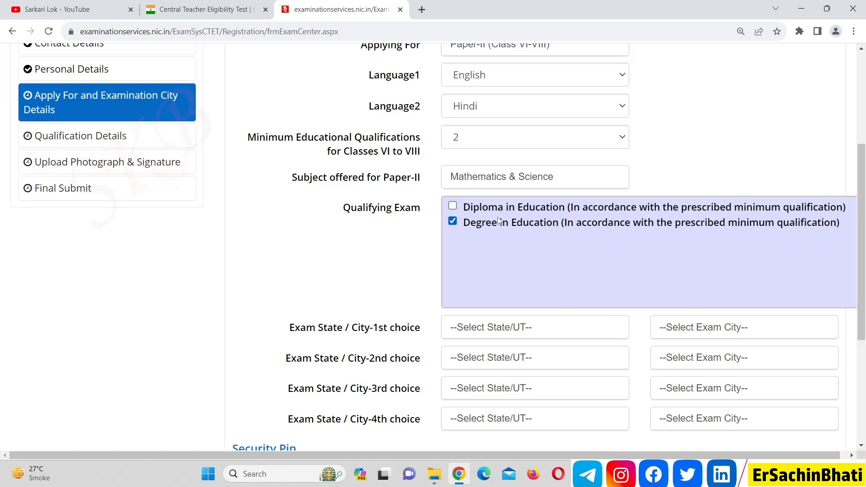
{"action": "scroll", "coordinate": [863, 273], "scroll_direction": "down", "scroll_amount": 1}
{"action": "left_click_drag", "start_coordinate": [863, 272], "coordinate": [863, 308]}
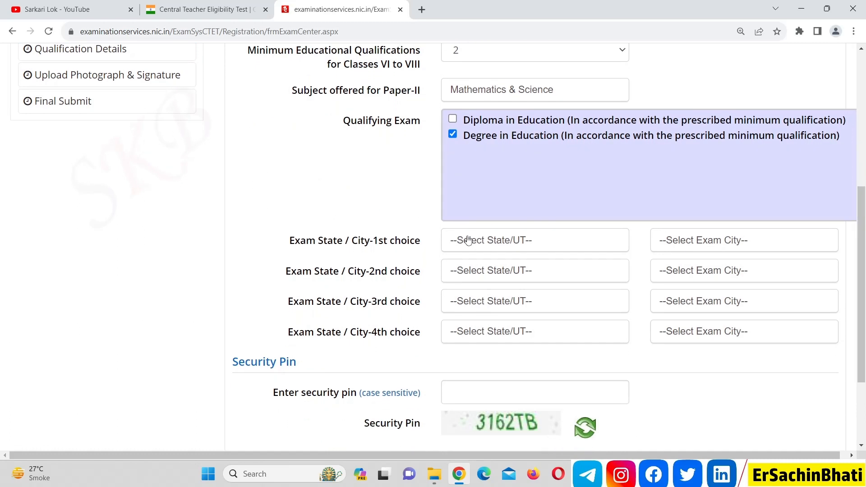
{"action": "left_click", "coordinate": [511, 249]}
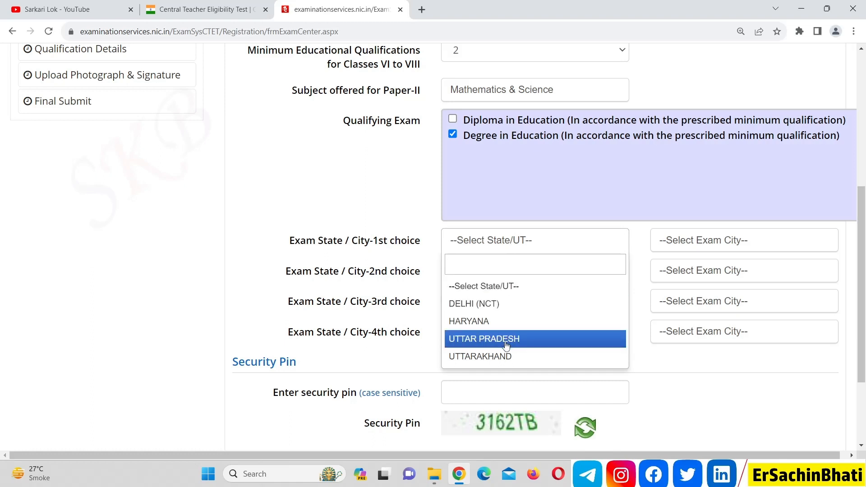
{"action": "left_click", "coordinate": [401, 208]}
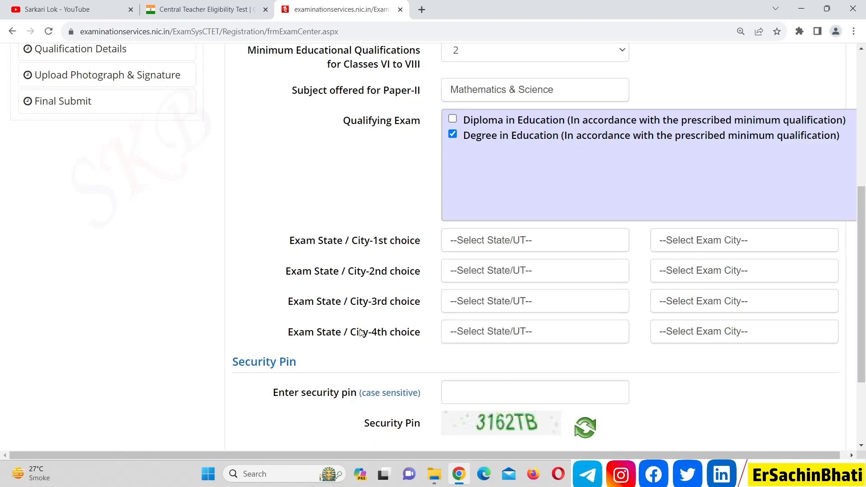
{"action": "left_click", "coordinate": [476, 242]}
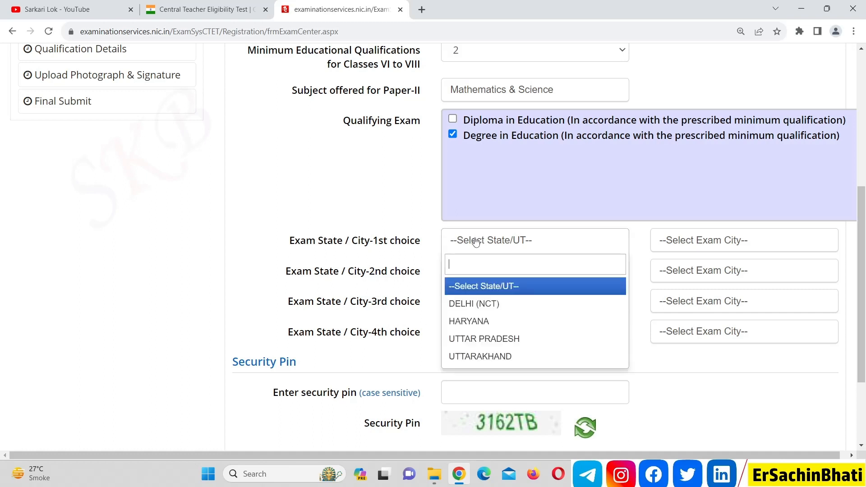
{"action": "left_click", "coordinate": [486, 344]}
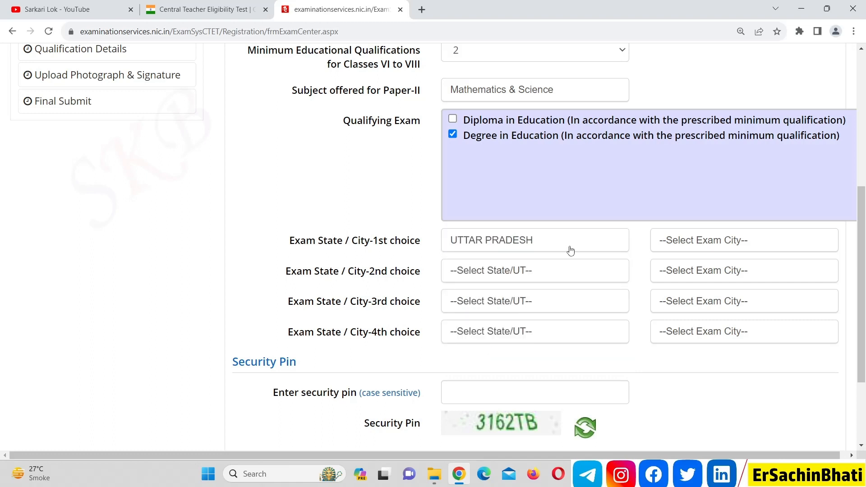
Search 'NOI' and select NOIDA/GREATER NOIDA as the first-choice exam city.
{"action": "left_click", "coordinate": [689, 247]}
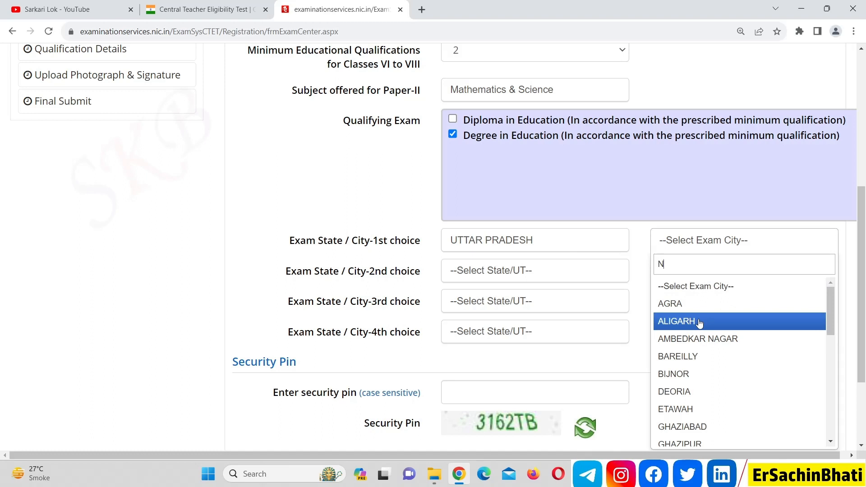
{"action": "type", "text": "NOI"}
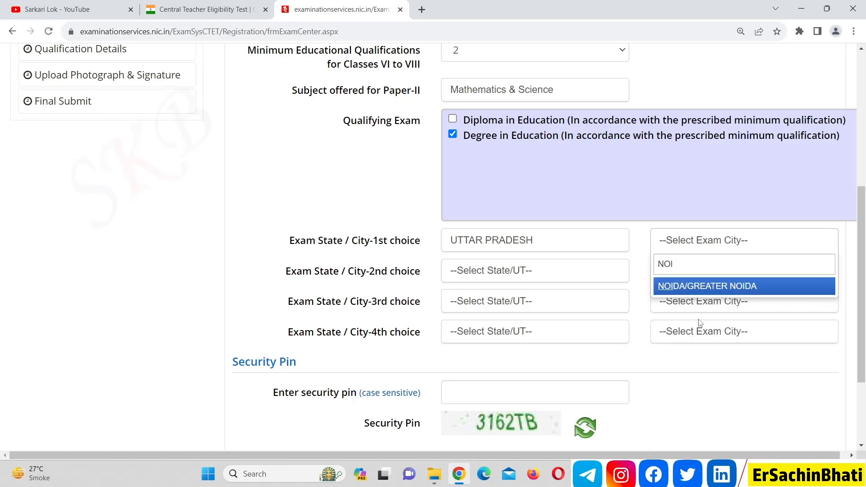
{"action": "left_click", "coordinate": [731, 287]}
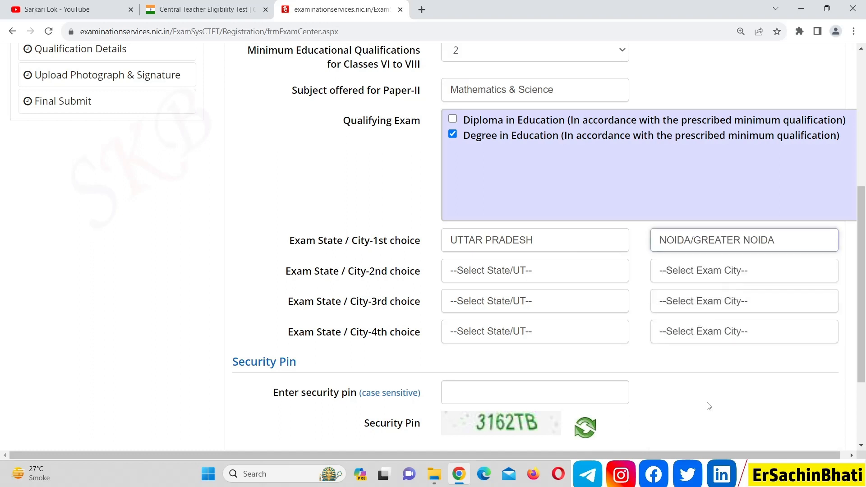
{"action": "mouse_move", "coordinate": [665, 454]}
{"action": "left_click_drag", "start_coordinate": [718, 456], "coordinate": [724, 456]}
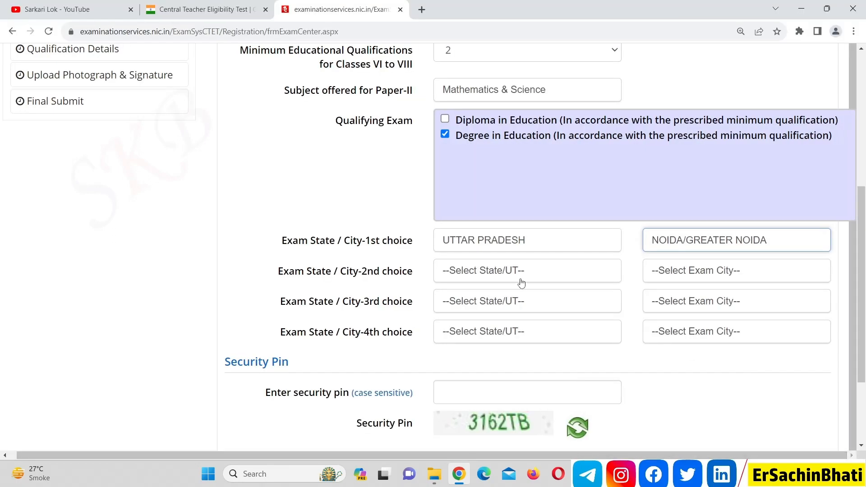
{"action": "left_click", "coordinate": [502, 270]}
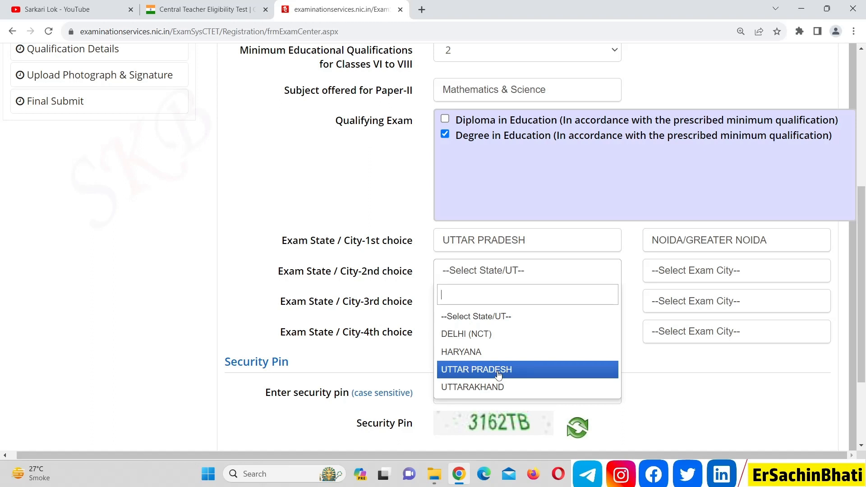
Set the second exam choice to DELHI (NCT), city DELHI NORTH.
{"action": "type", "text": ","}
{"action": "key", "text": "BackSpace"}
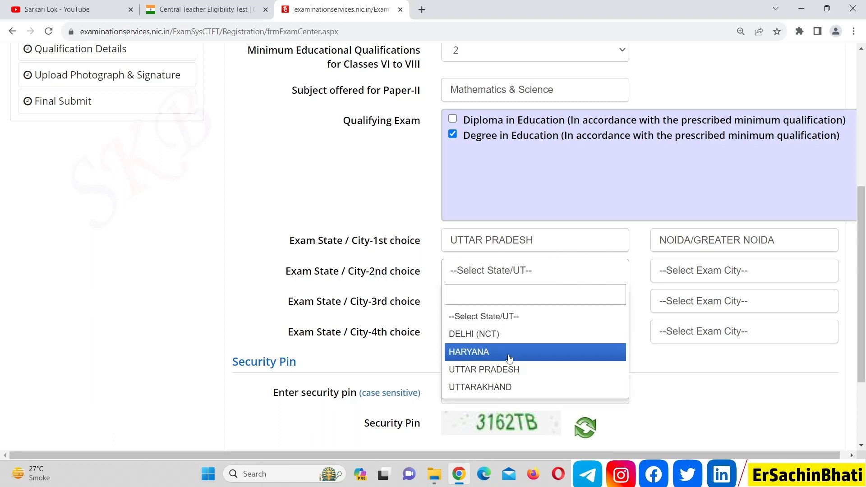
{"action": "left_click", "coordinate": [483, 334]}
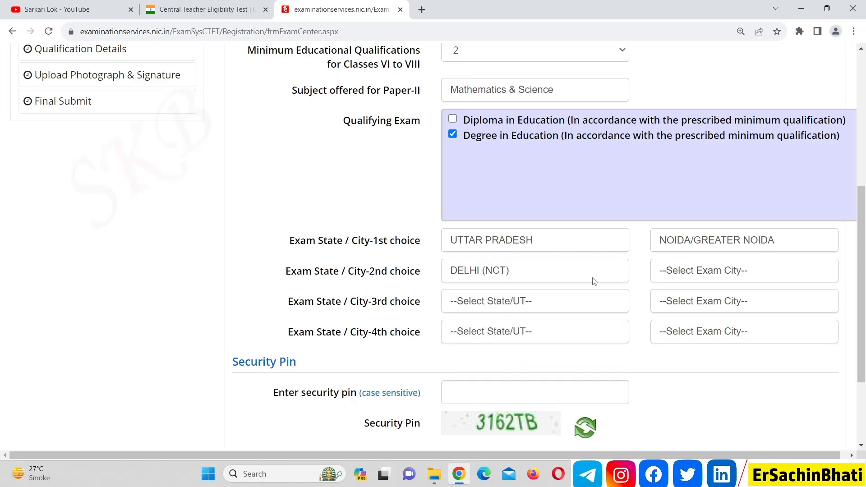
{"action": "left_click", "coordinate": [672, 271]}
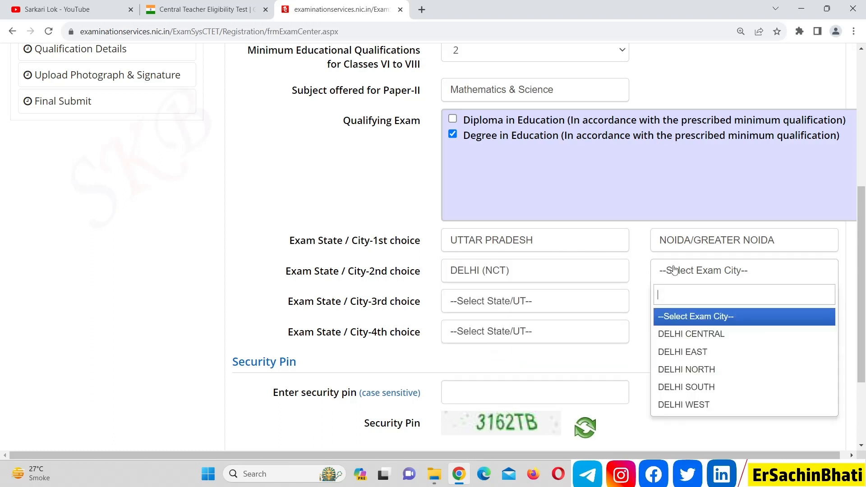
{"action": "left_click", "coordinate": [696, 370]}
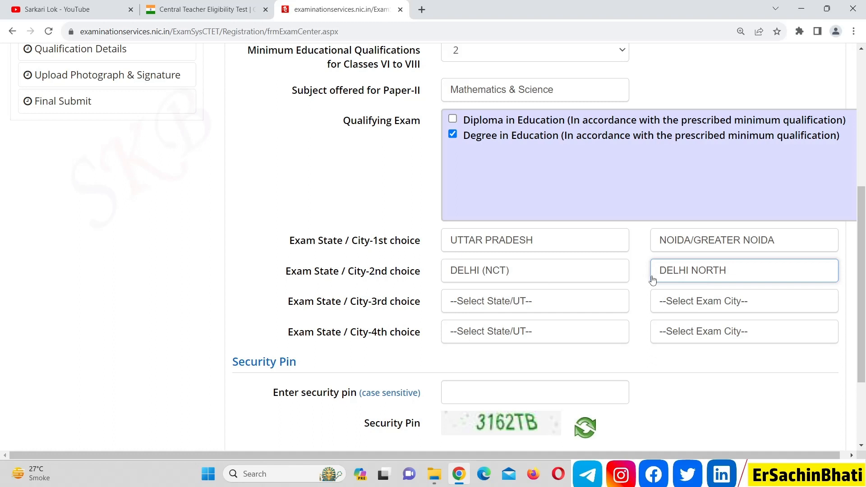
Set the third exam choice to HARYANA, city GURUGRAM.
{"action": "left_click", "coordinate": [509, 302]}
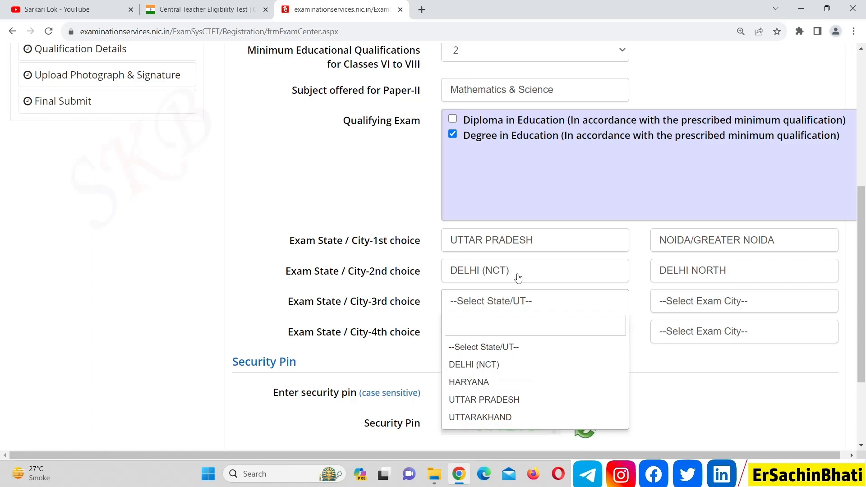
{"action": "left_click", "coordinate": [474, 389]}
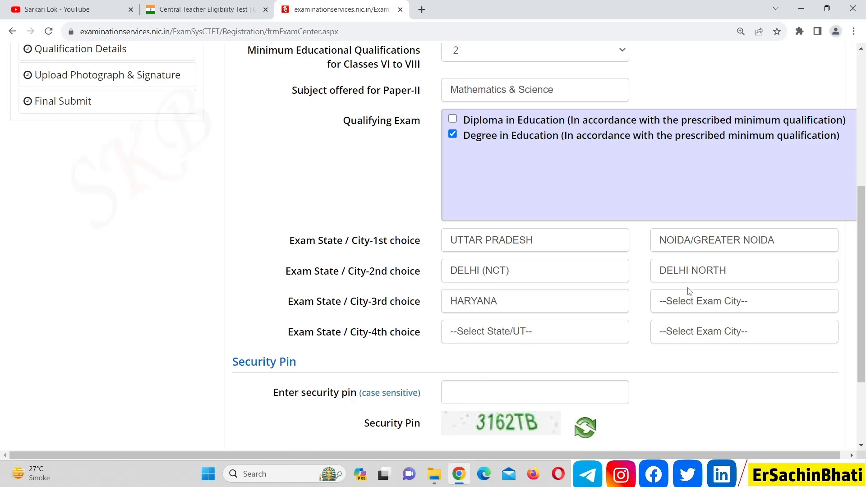
{"action": "left_click", "coordinate": [689, 300]}
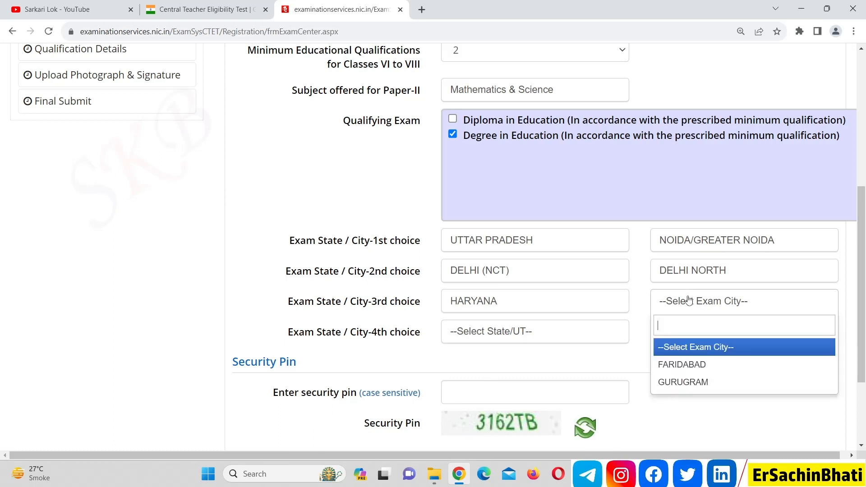
{"action": "left_click", "coordinate": [695, 383]}
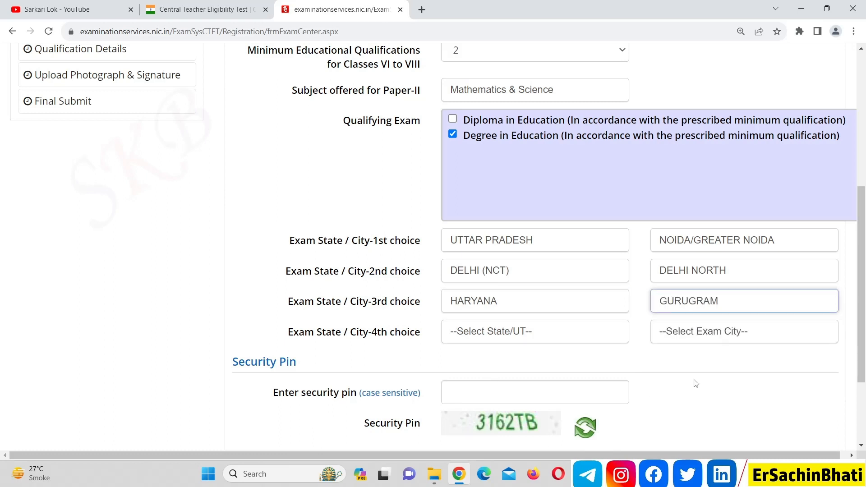
{"action": "left_click", "coordinate": [700, 302]}
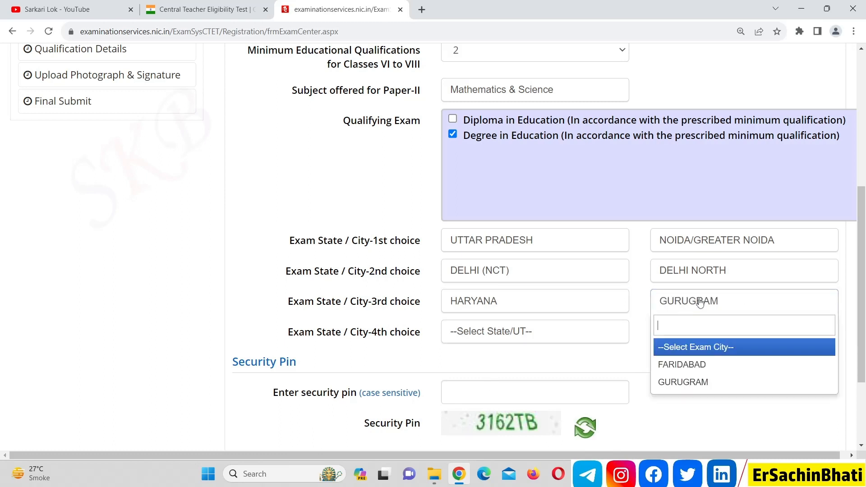
{"action": "left_click", "coordinate": [645, 331]}
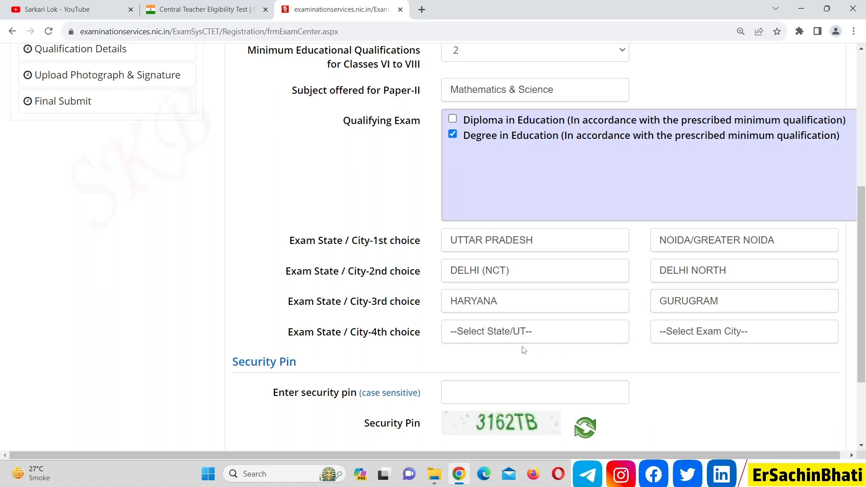
Set the fourth exam choice to UTTARAKHAND, city DEHRADUN.
{"action": "left_click", "coordinate": [467, 328]}
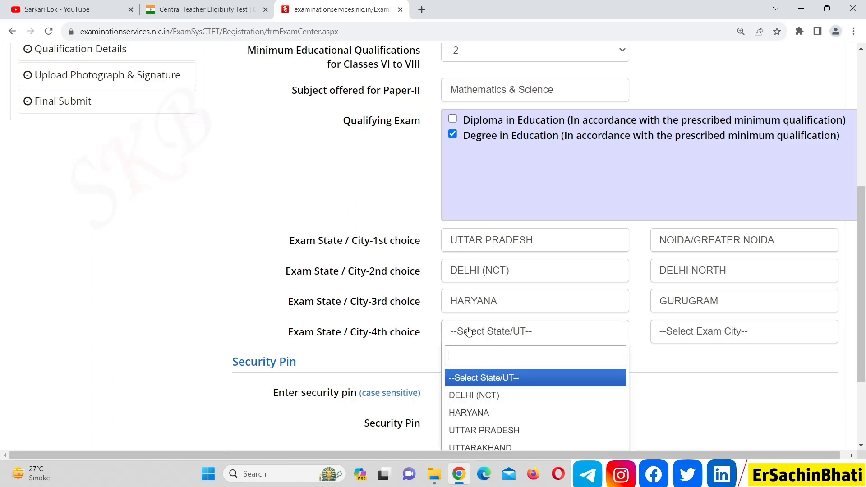
{"action": "left_click", "coordinate": [510, 447]}
{"action": "left_click", "coordinate": [684, 346]}
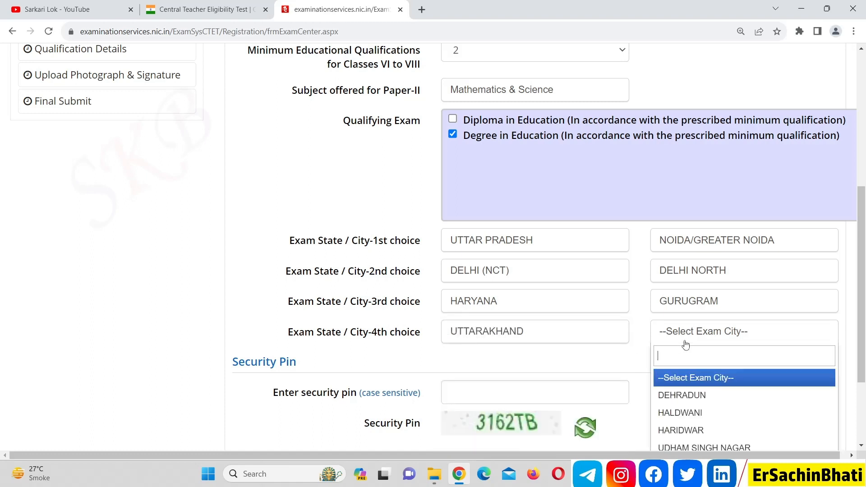
{"action": "left_click", "coordinate": [695, 396]}
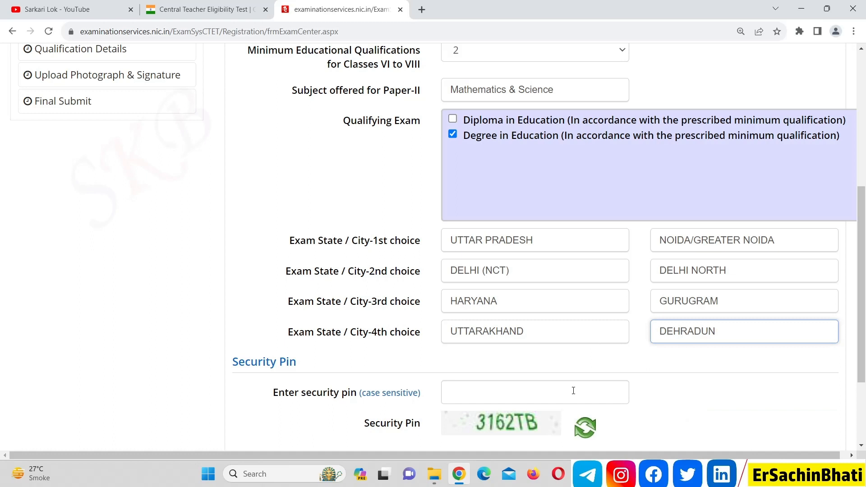
Save the Apply For and exam city section and confirm the submission.
{"action": "scroll", "coordinate": [861, 343], "scroll_direction": "down", "scroll_amount": 2}
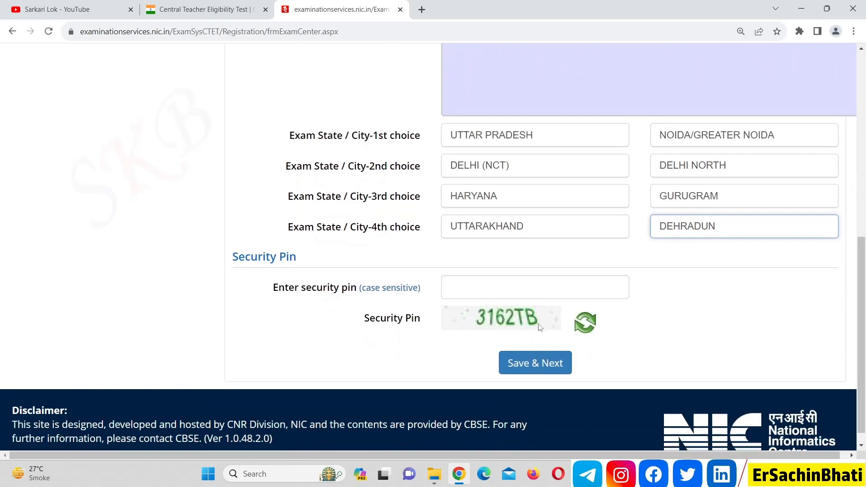
{"action": "left_click", "coordinate": [549, 368]}
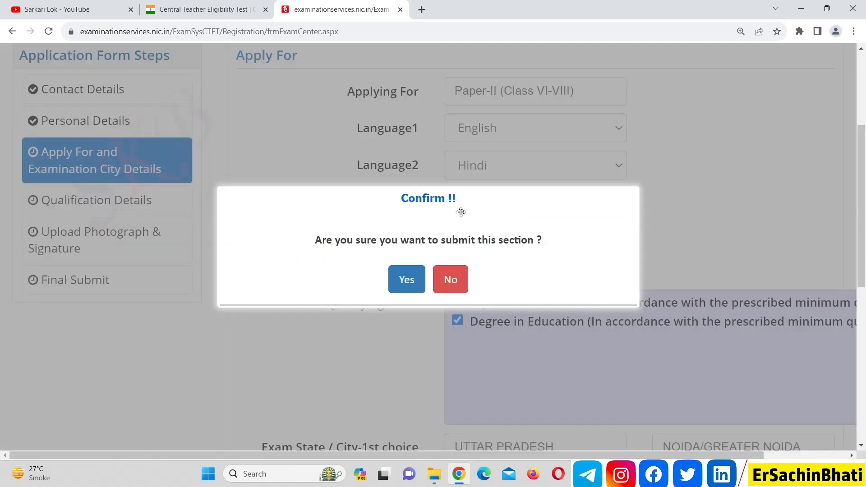
{"action": "left_click", "coordinate": [407, 280]}
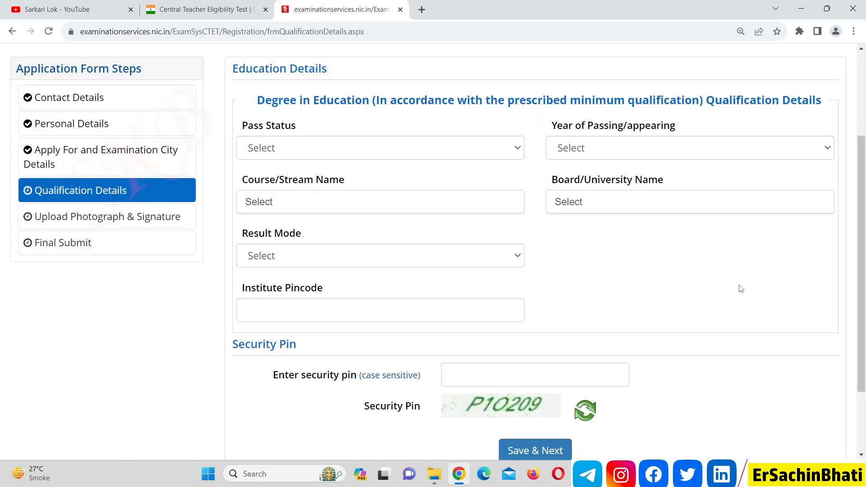
Mark the qualification as Passed with 2023 as the year of passing.
{"action": "left_click", "coordinate": [346, 144]}
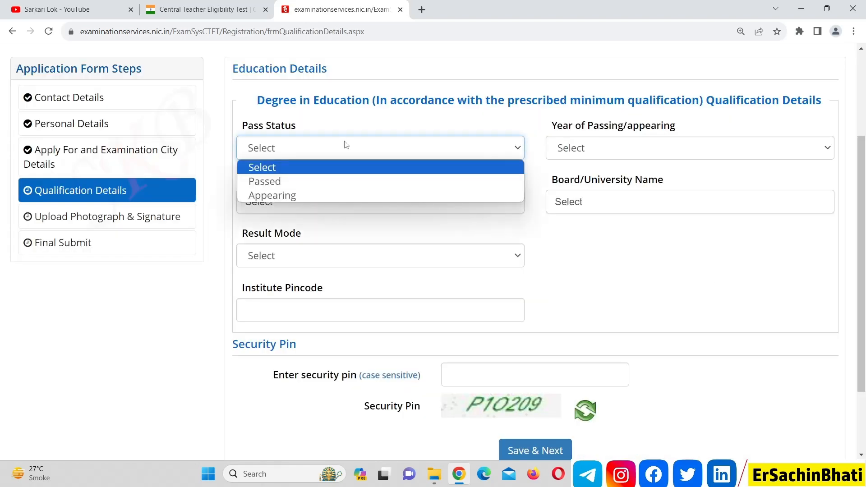
{"action": "left_click", "coordinate": [326, 183]}
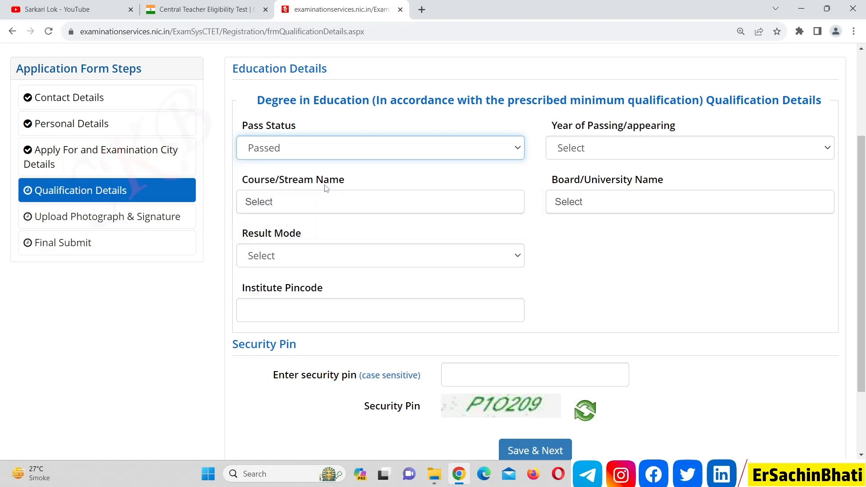
{"action": "left_click", "coordinate": [620, 145]}
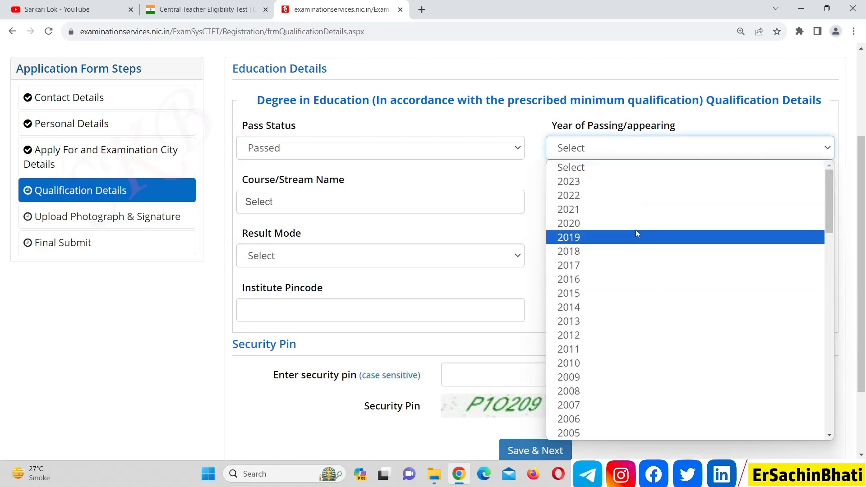
{"action": "left_click", "coordinate": [630, 279]}
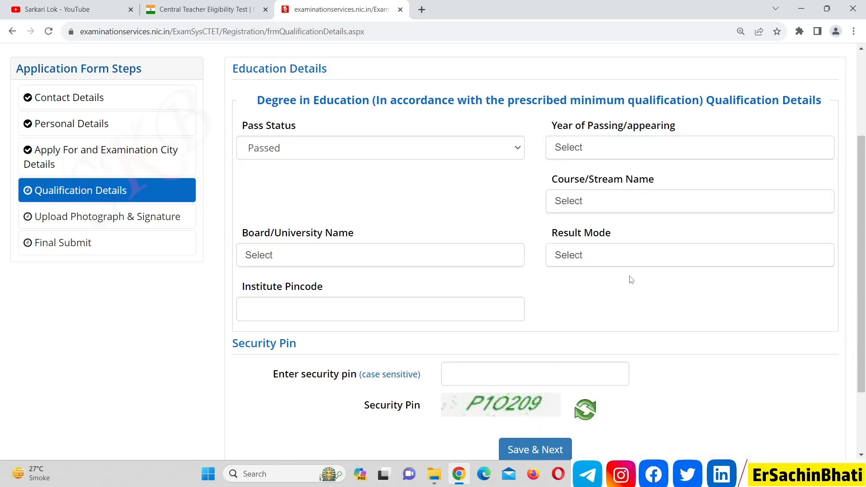
{"action": "left_click", "coordinate": [628, 147]}
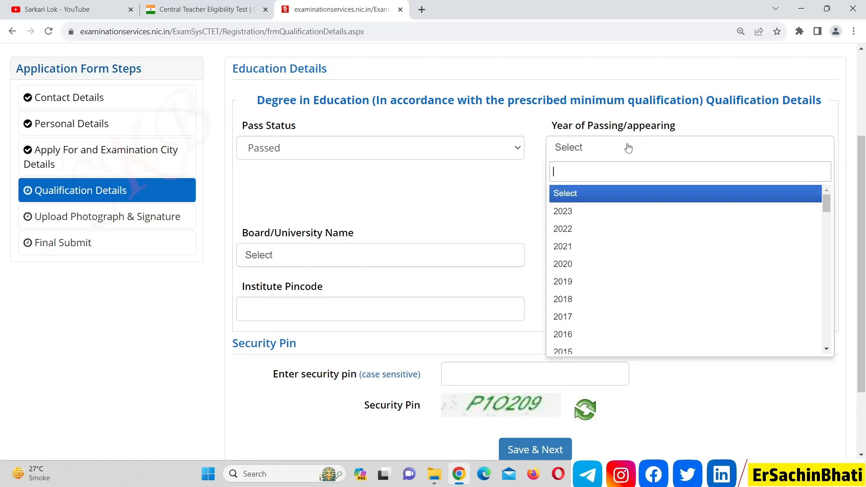
{"action": "key", "text": "Down"}
{"action": "key", "text": "Return"}
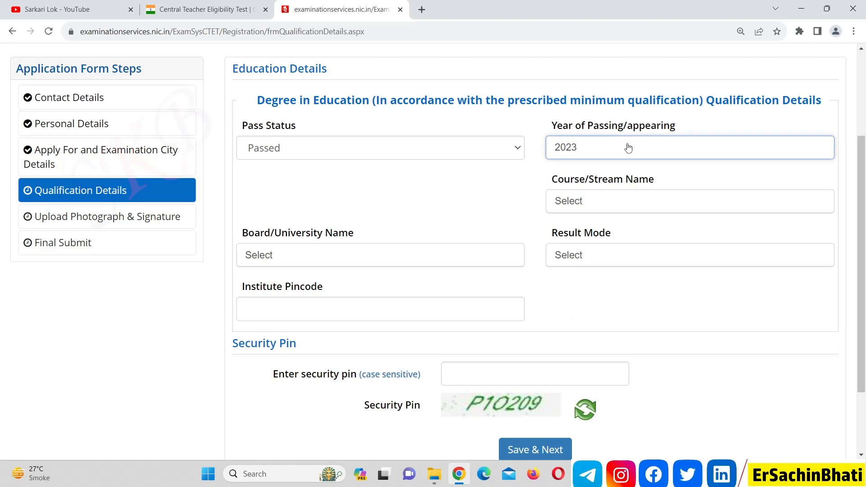
{"action": "left_click", "coordinate": [516, 182]}
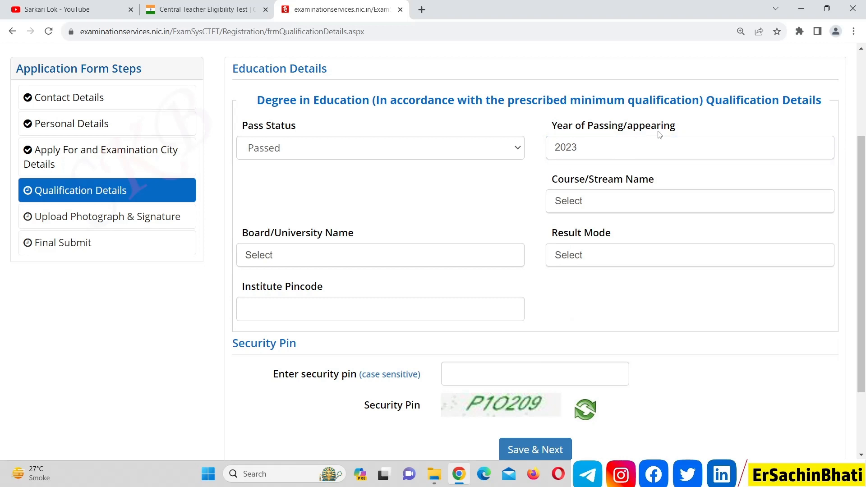
Set the course to Education/Elementry Education and the board to Global Institute of Education, Greater Noida.
{"action": "left_click", "coordinate": [581, 204]}
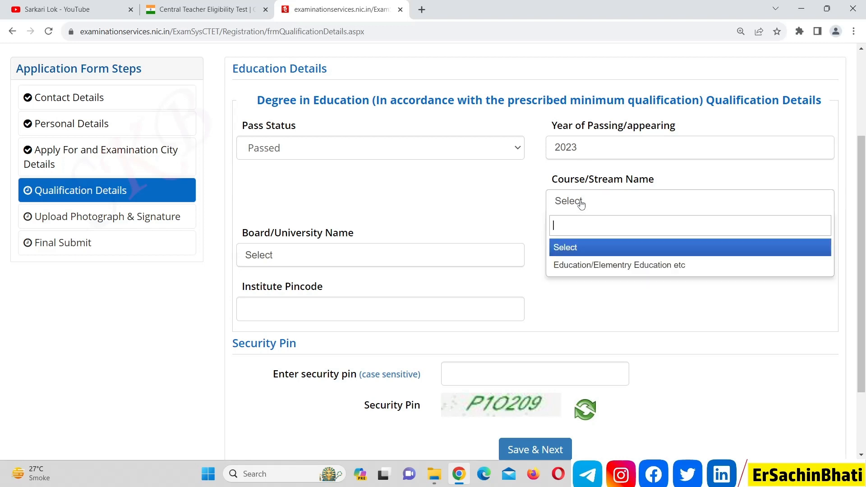
{"action": "left_click", "coordinate": [594, 268]}
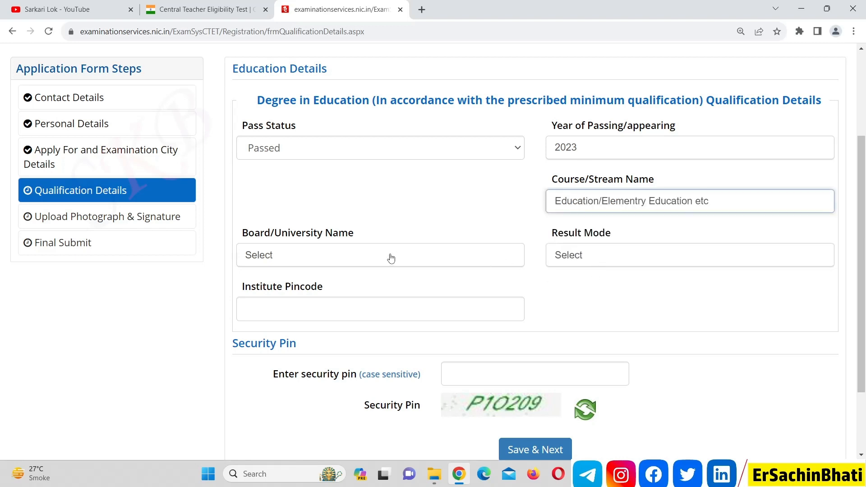
{"action": "scroll", "coordinate": [486, 205], "scroll_direction": "down", "scroll_amount": 1}
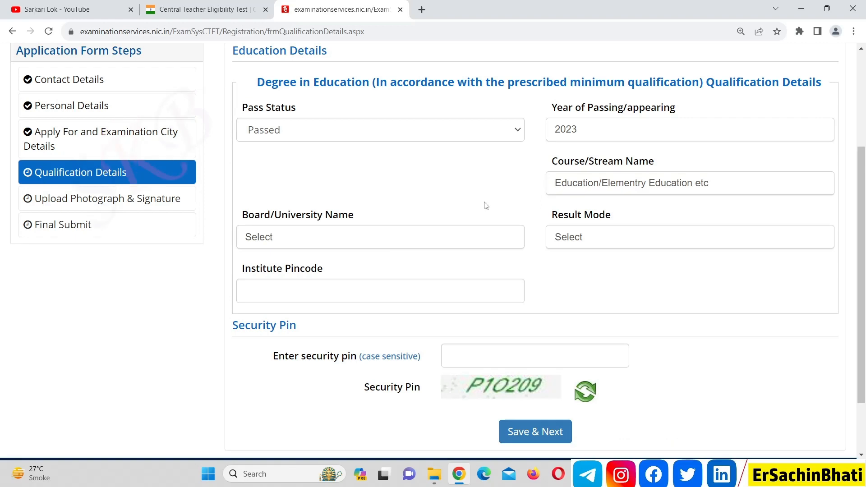
{"action": "left_click", "coordinate": [409, 247]}
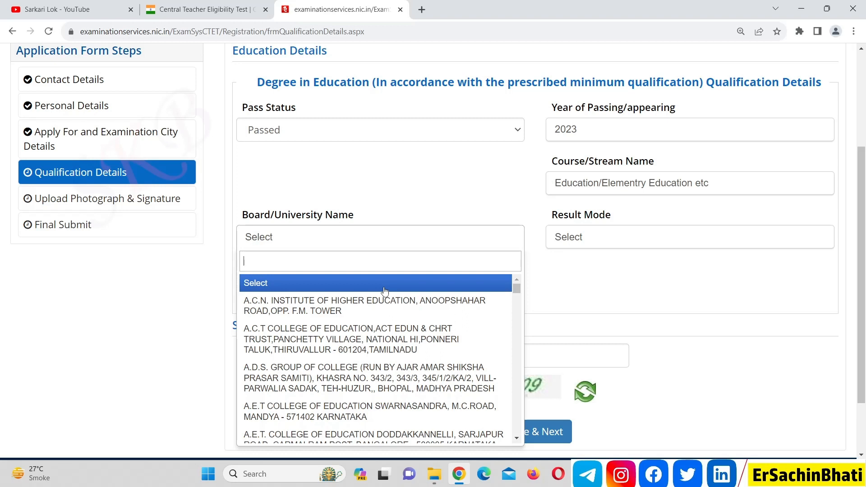
{"action": "type", "text": "GLOBAL"}
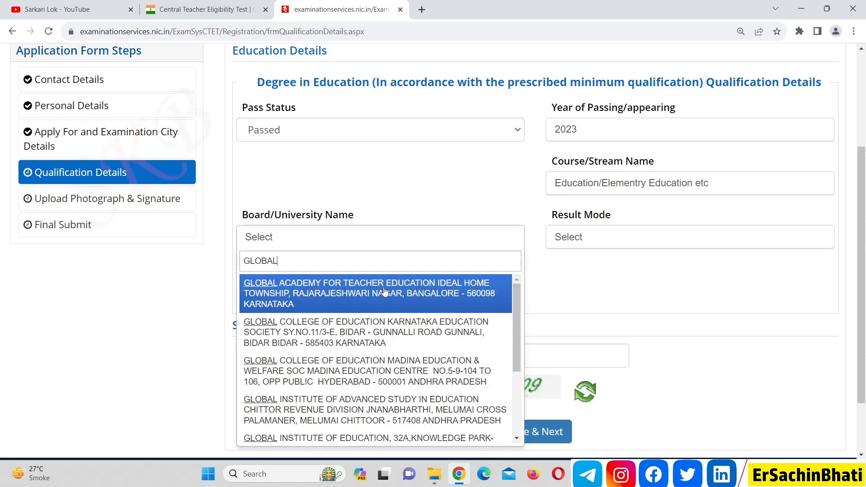
{"action": "type", "text": " INS"}
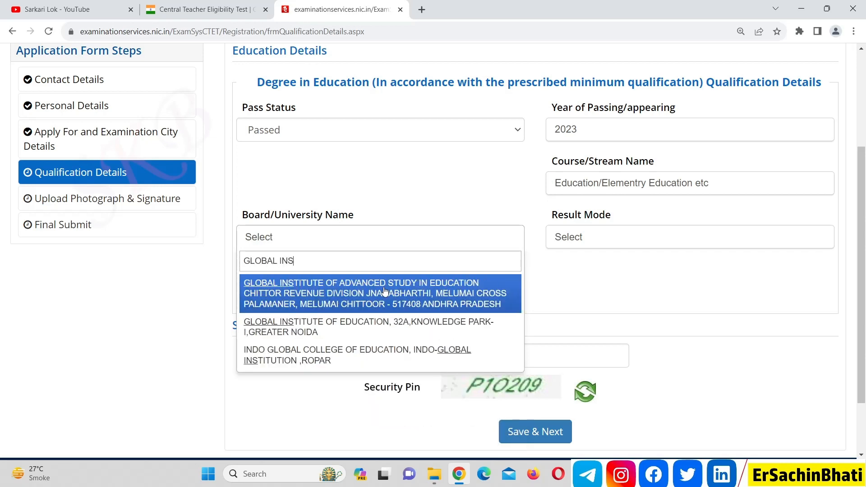
{"action": "key", "text": "Down"}
{"action": "key", "text": "Return"}
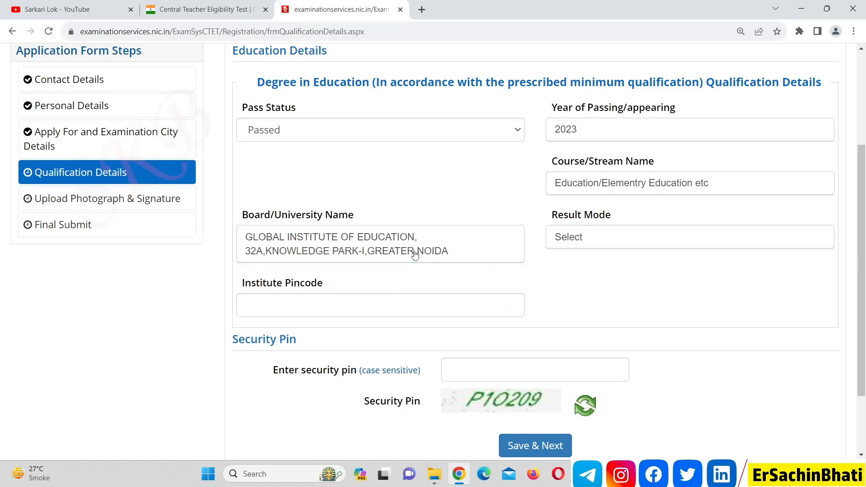
Set result mode to Percentage, enter institute pincode 201310, and save the qualification details.
{"action": "left_click", "coordinate": [595, 247]}
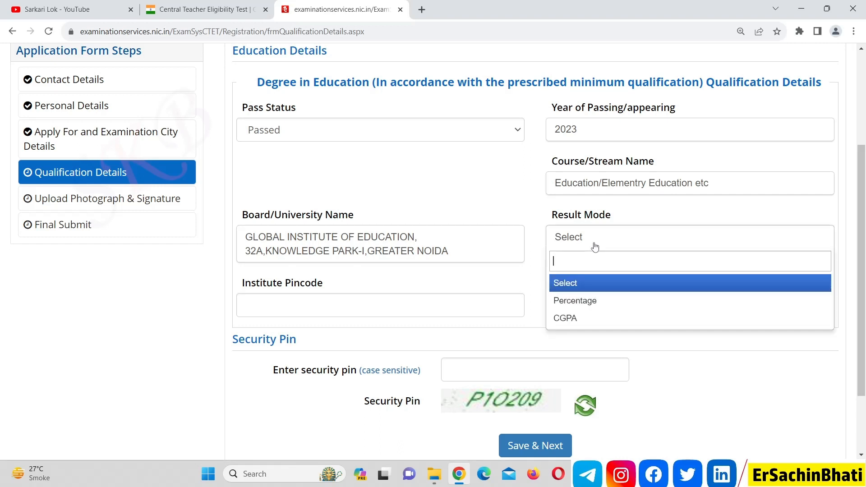
{"action": "left_click", "coordinate": [593, 307]}
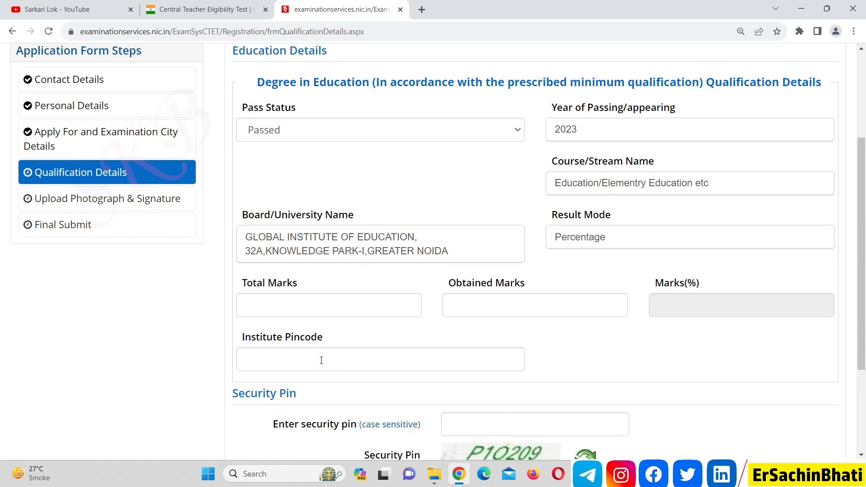
{"action": "left_click", "coordinate": [322, 361]}
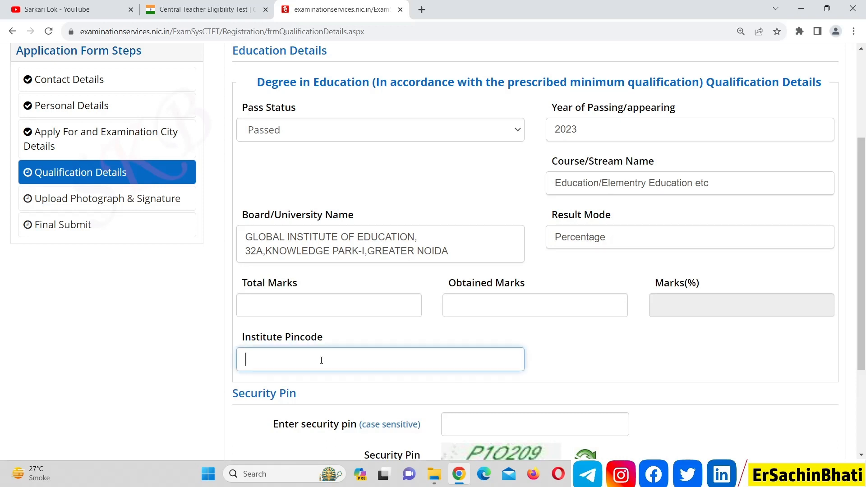
{"action": "type", "text": "201310"}
{"action": "left_click", "coordinate": [254, 329]}
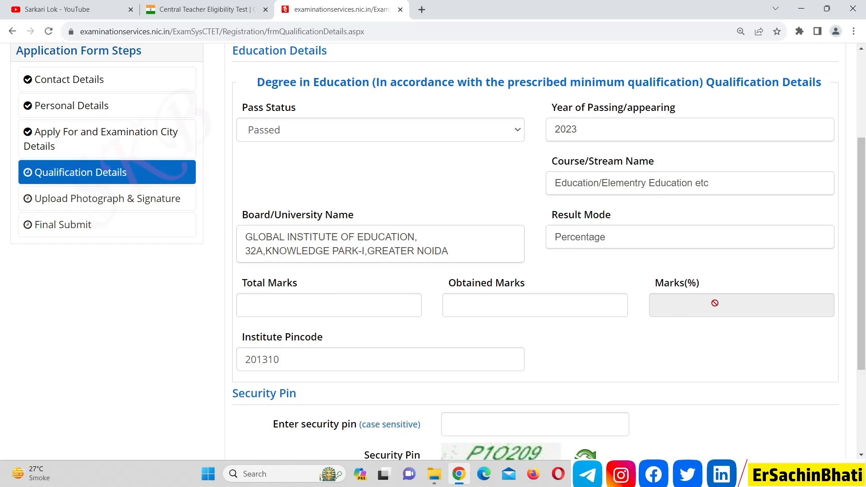
{"action": "left_click_drag", "start_coordinate": [864, 294], "coordinate": [864, 342]}
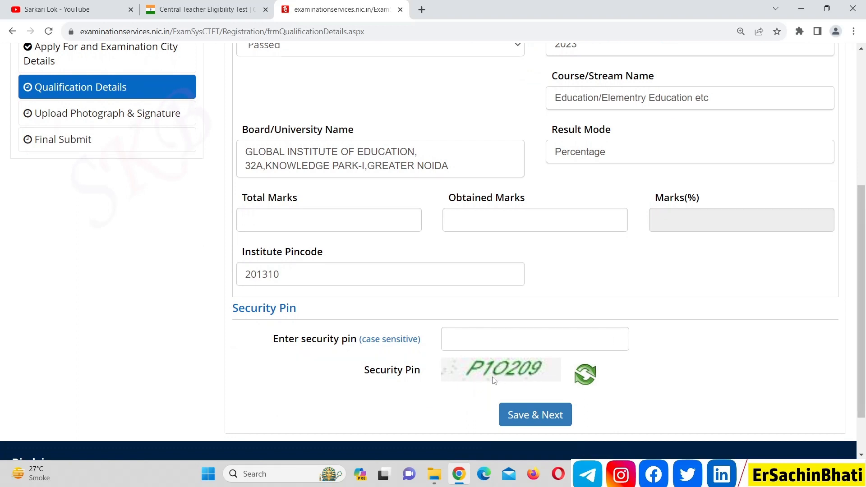
{"action": "left_click", "coordinate": [543, 424]}
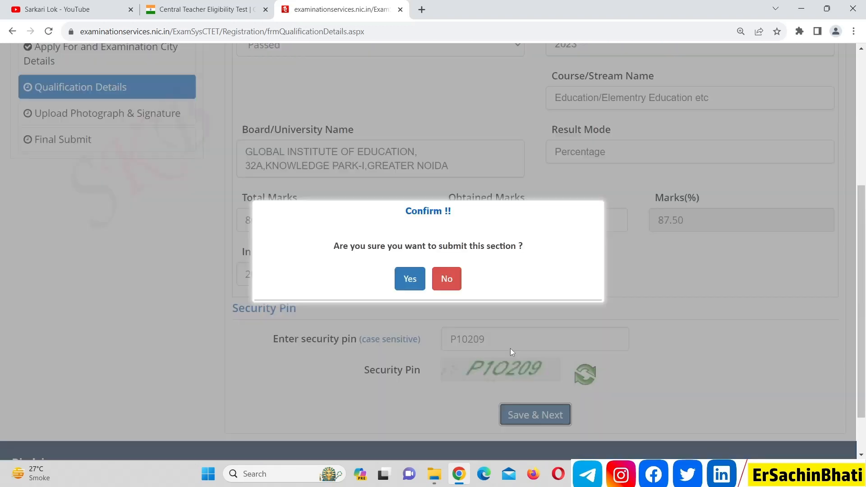
Confirm the qualification section and upload the photograph, dismissing the success message.
{"action": "left_click", "coordinate": [410, 281]}
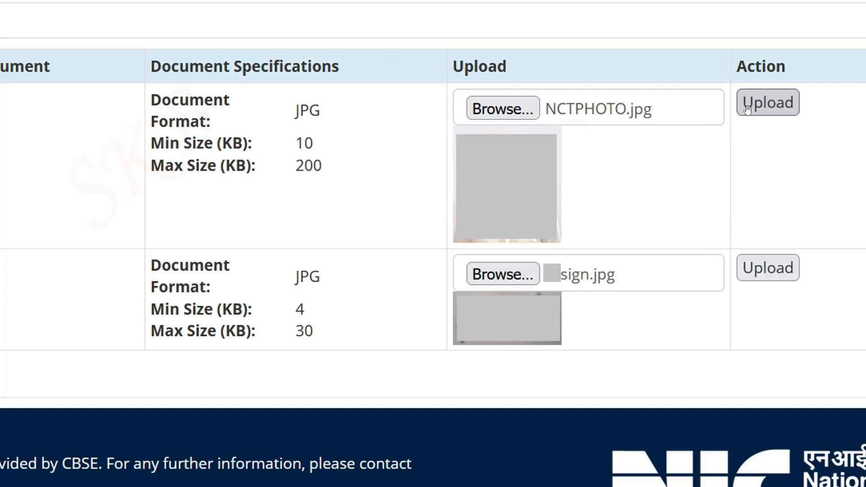
{"action": "left_click", "coordinate": [768, 103]}
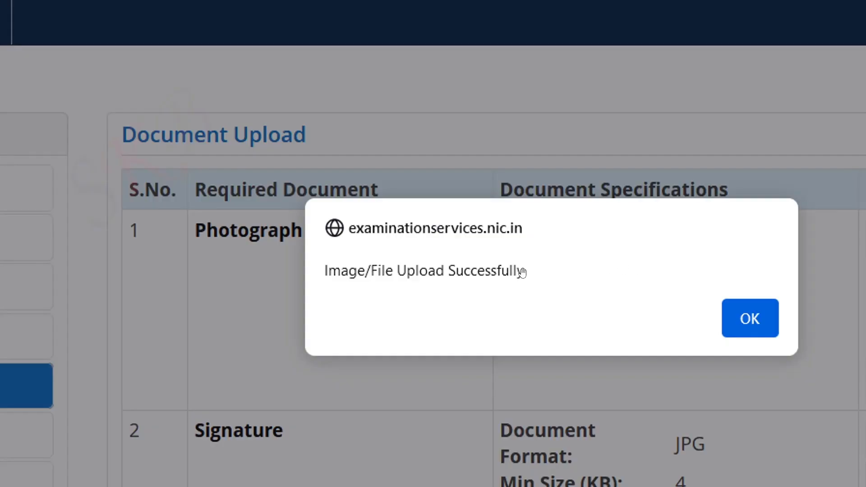
{"action": "left_click", "coordinate": [743, 333]}
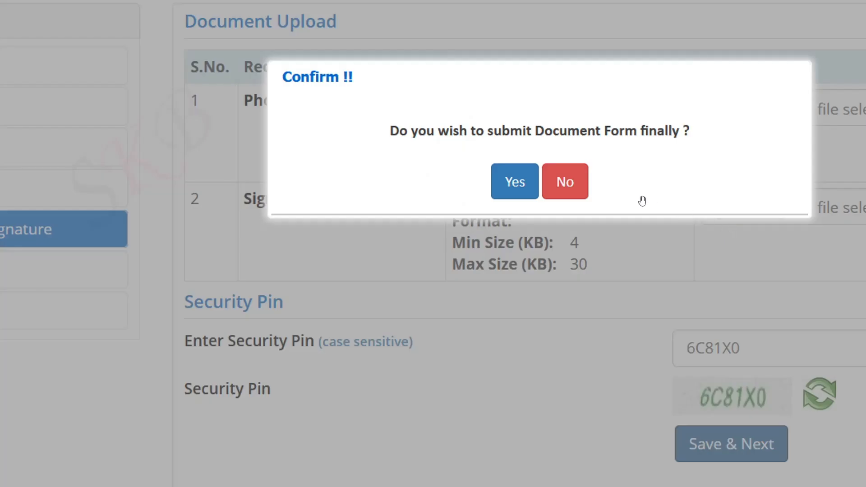
Confirm the document form, then make and confirm the final application submission.
{"action": "left_click", "coordinate": [507, 180]}
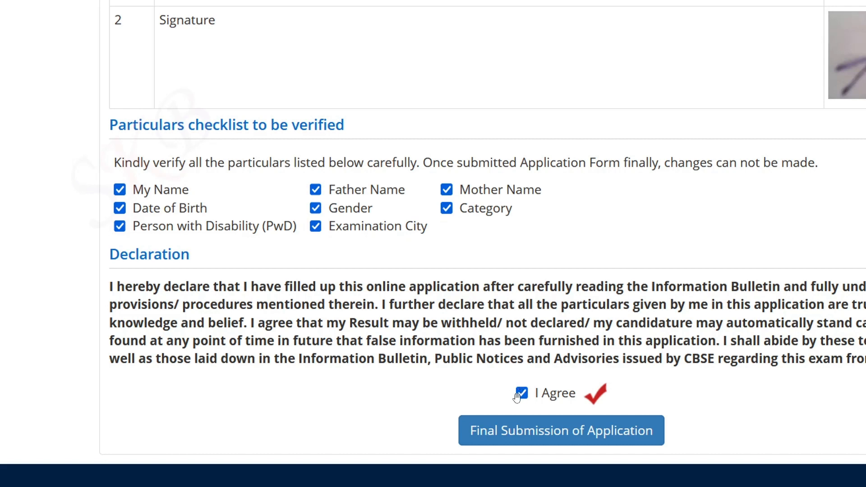
{"action": "left_click", "coordinate": [568, 429]}
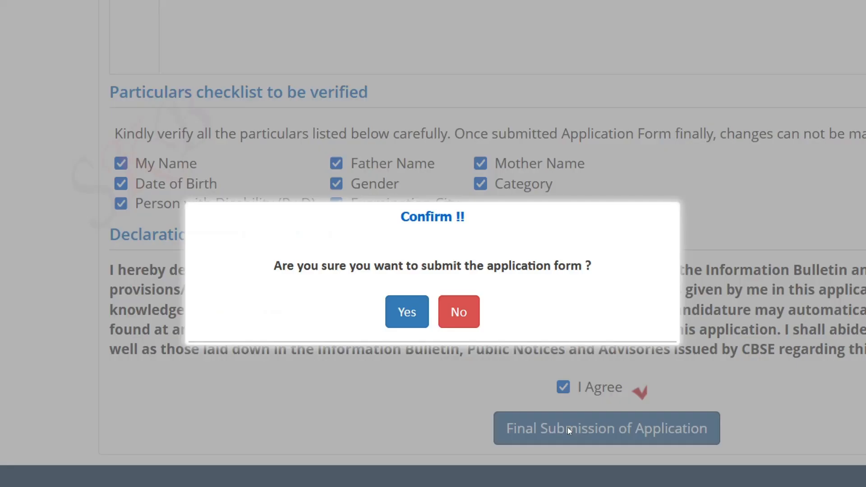
{"action": "left_click", "coordinate": [409, 324]}
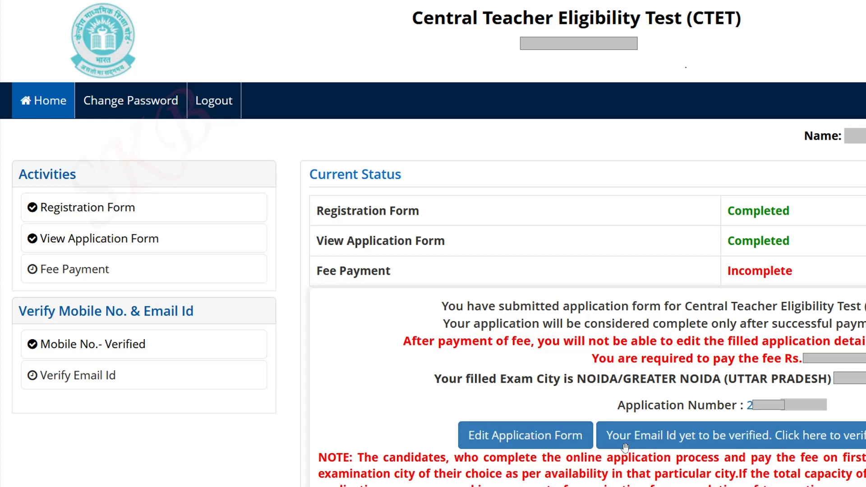
Verify the registered email ID using the emailed one-time password.
{"action": "left_click", "coordinate": [663, 437]}
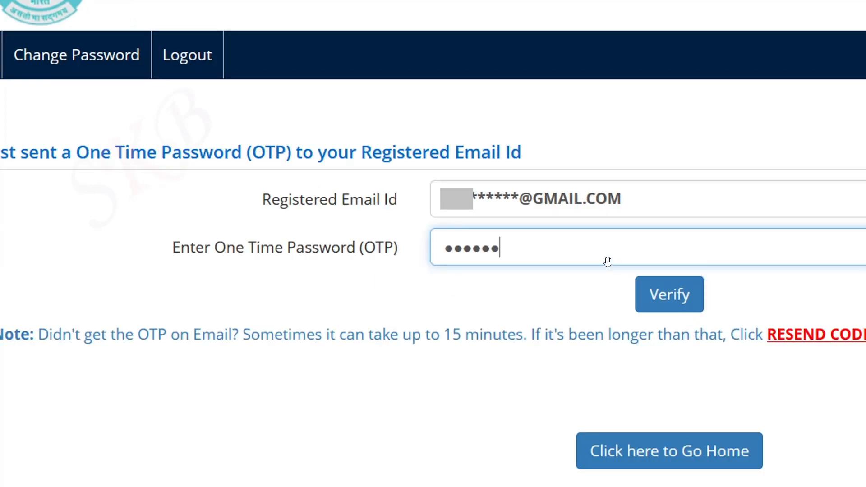
{"action": "left_click", "coordinate": [651, 301]}
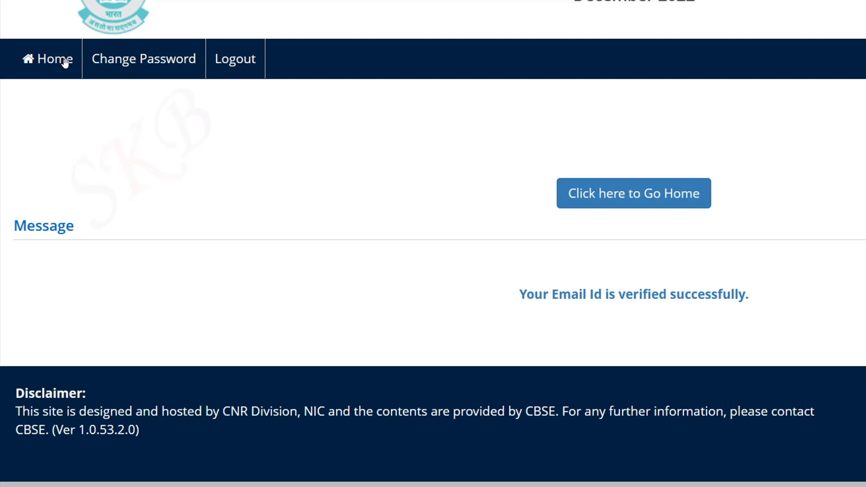
Pay the examination fee by Online Payment through the chosen card or net banking provider.
{"action": "left_click", "coordinate": [610, 200]}
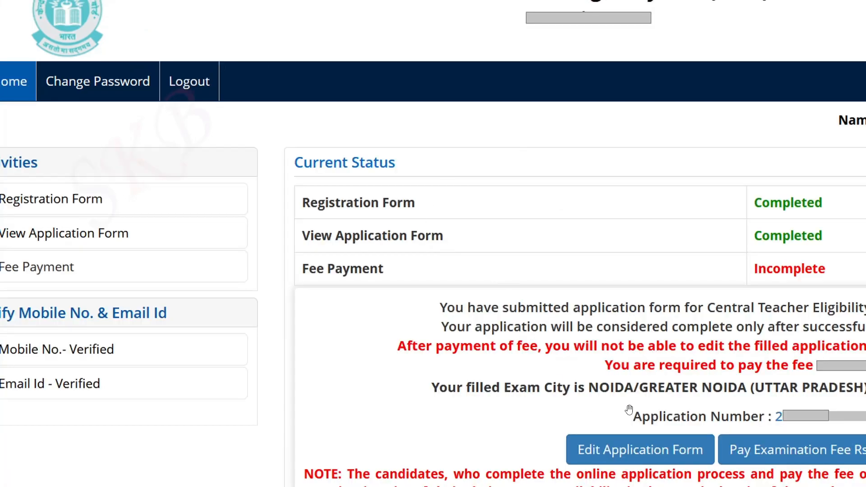
{"action": "left_click", "coordinate": [747, 459]}
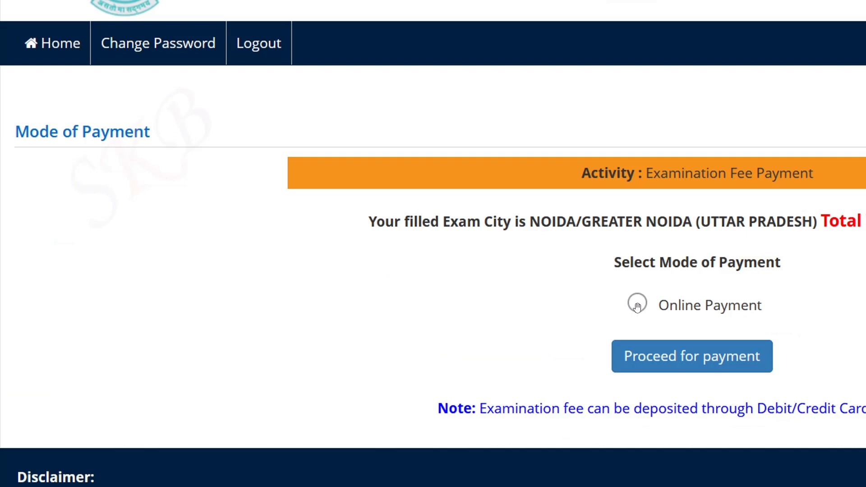
{"action": "left_click", "coordinate": [637, 305]}
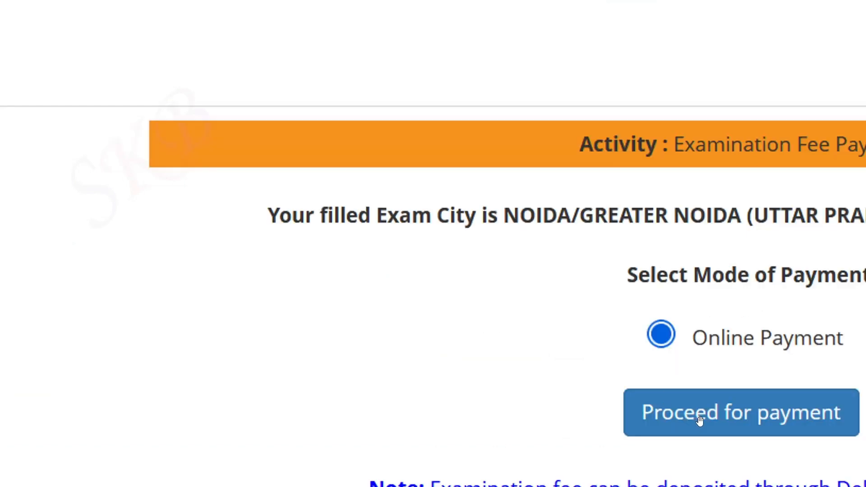
{"action": "left_click", "coordinate": [699, 421]}
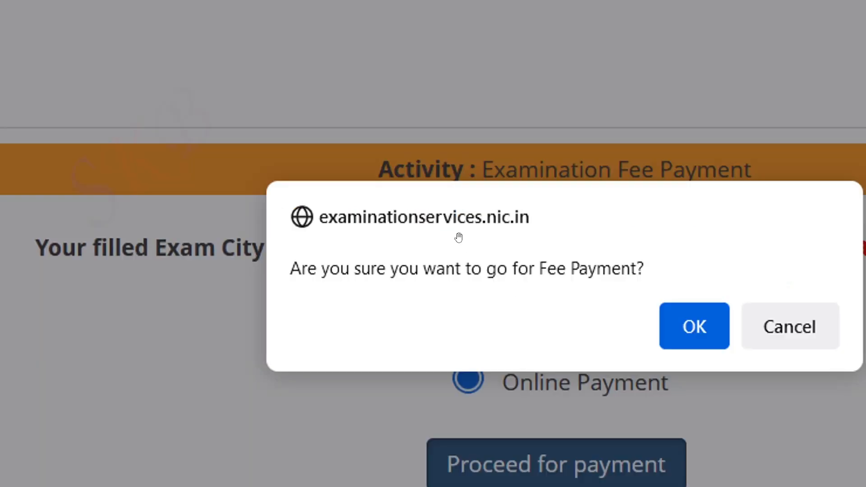
{"action": "left_click", "coordinate": [677, 321]}
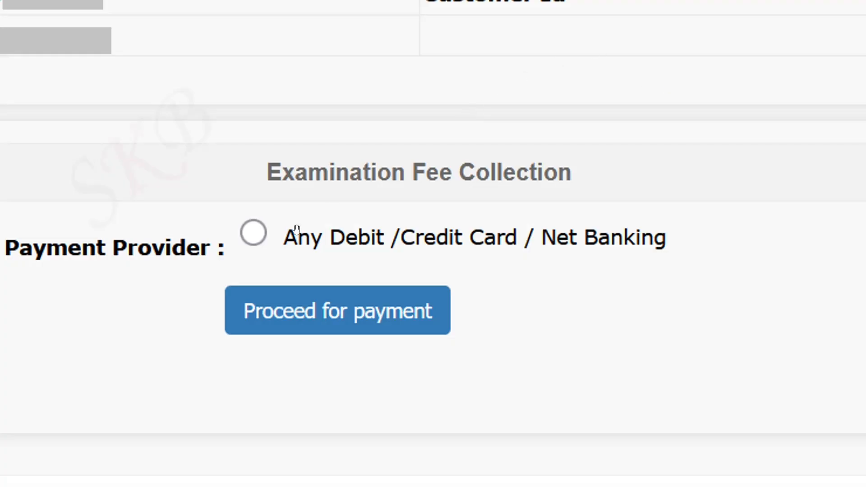
{"action": "left_click", "coordinate": [254, 233]}
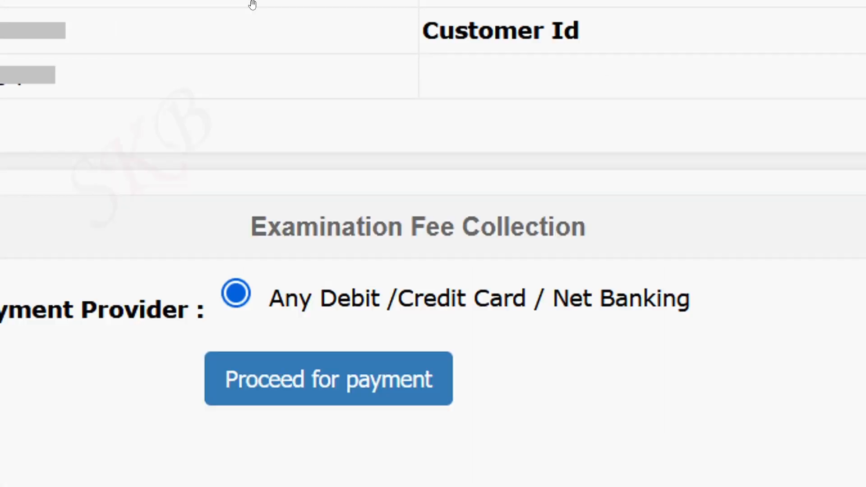
{"action": "left_click", "coordinate": [347, 387]}
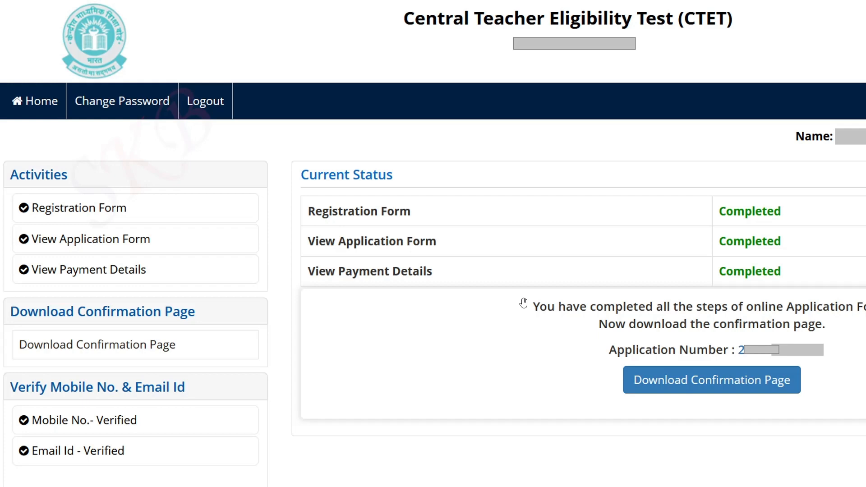
Log out and open 'Apply for CTET-Jan2024' from Candidate Activity on ctet.nic.in.
{"action": "left_click", "coordinate": [224, 105]}
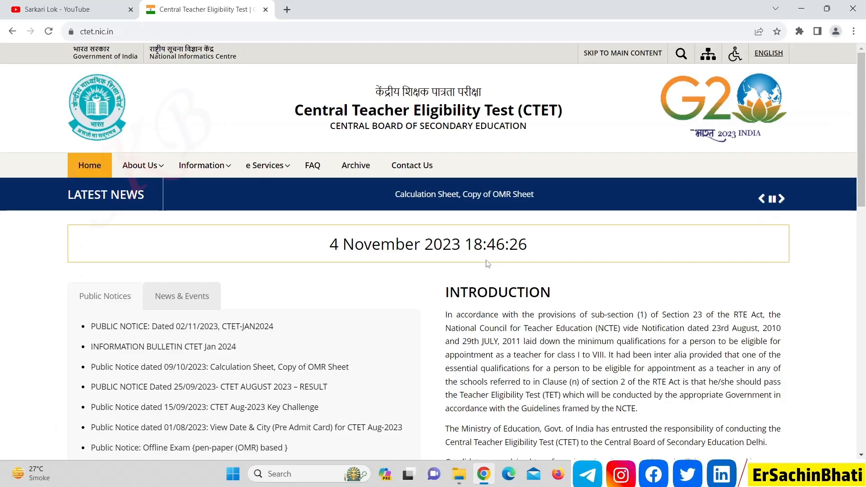
{"action": "scroll", "coordinate": [865, 168], "scroll_direction": "down", "scroll_amount": 1}
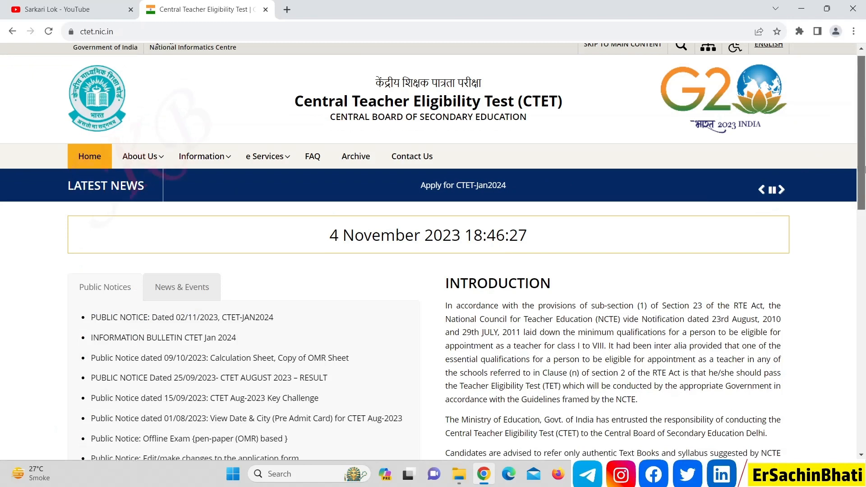
{"action": "scroll", "coordinate": [865, 169], "scroll_direction": "down", "scroll_amount": 5}
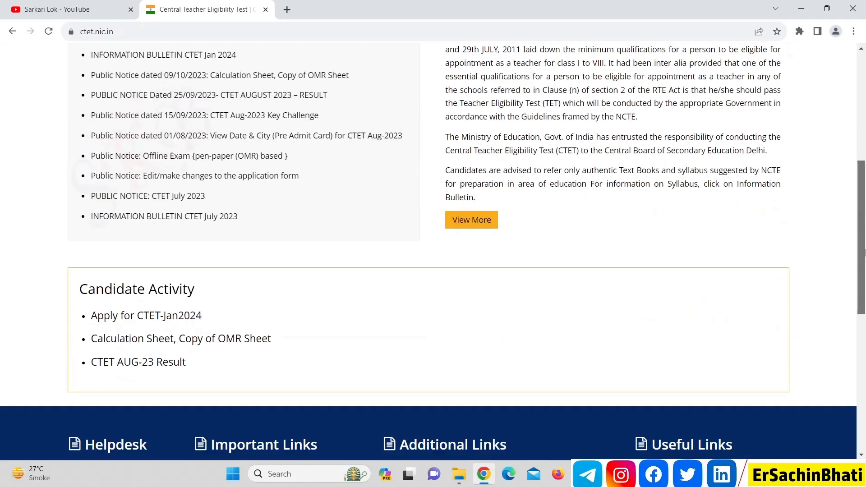
{"action": "left_click", "coordinate": [132, 314]}
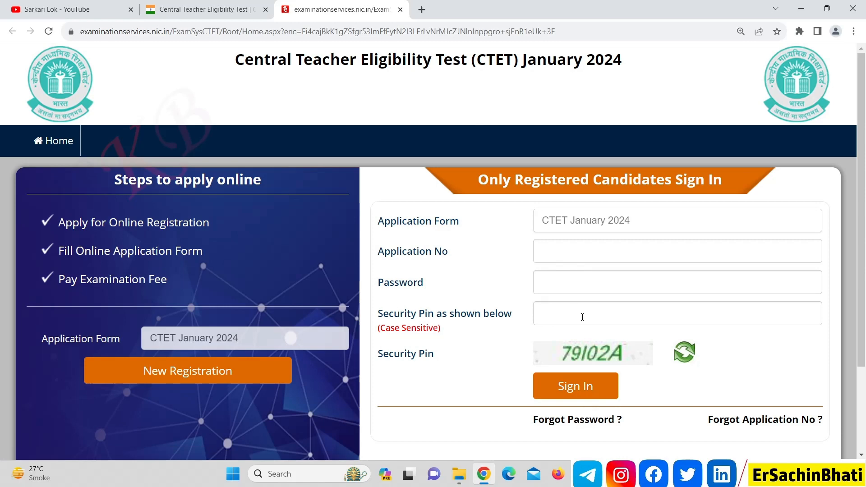
Refresh the security pin image on the CTET sign-in page.
{"action": "left_click", "coordinate": [684, 352]}
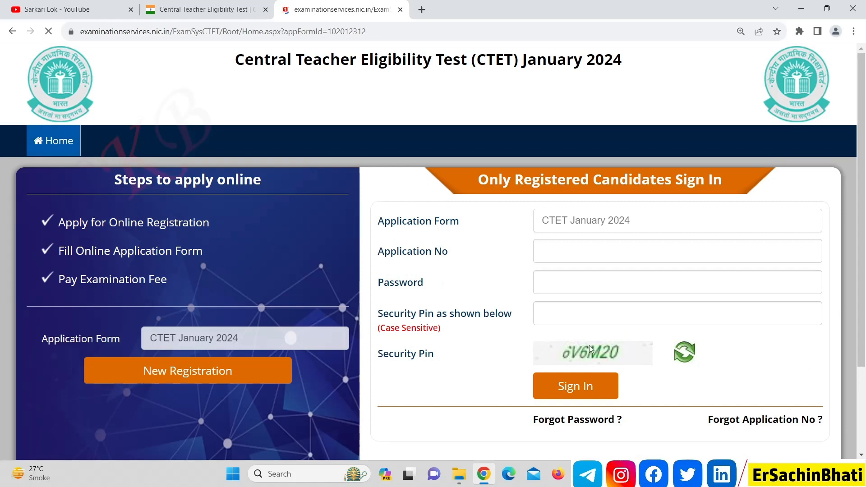
{"action": "left_click", "coordinate": [679, 350]}
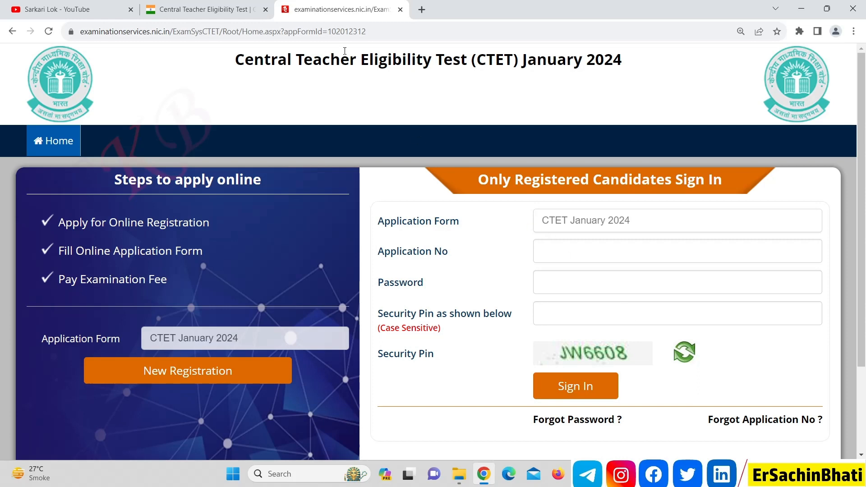
{"action": "left_click", "coordinate": [104, 9]}
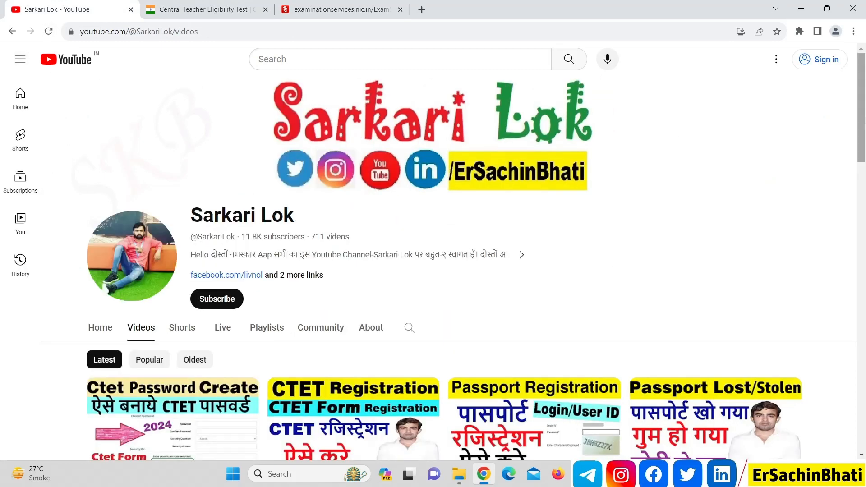
{"action": "left_click", "coordinate": [341, 5]}
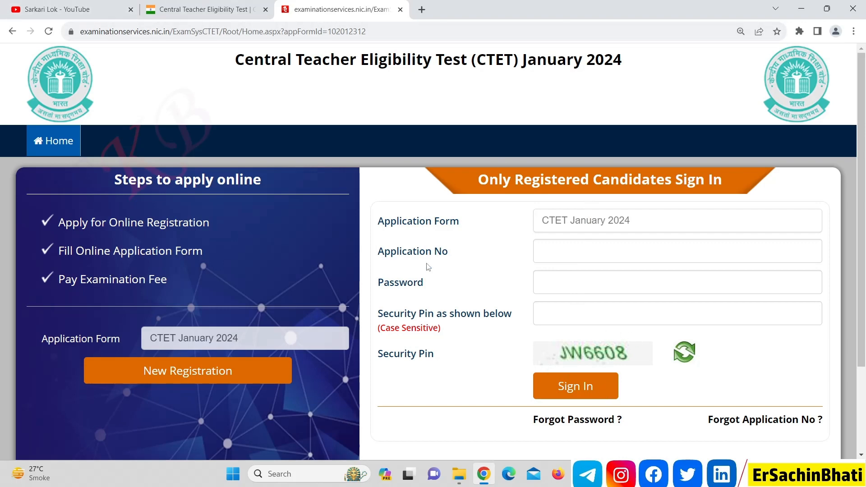
Search the Sarkari Lok YouTube channel for 'cTET'.
{"action": "left_click", "coordinate": [62, 7]}
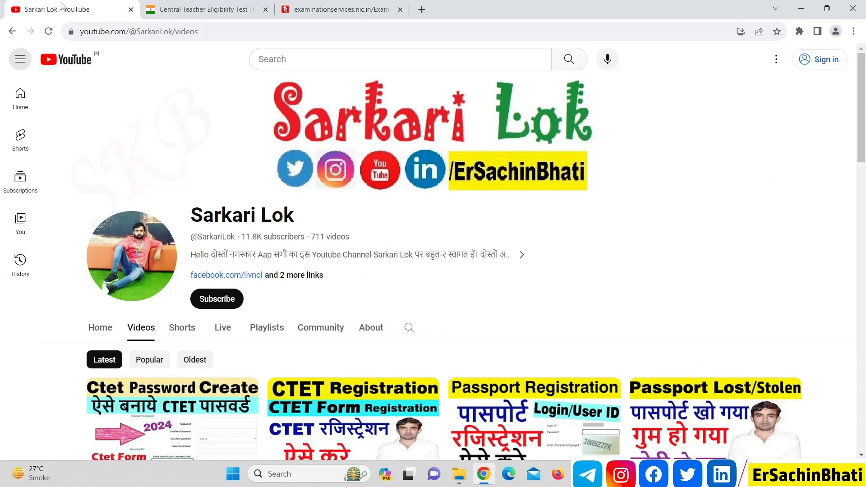
{"action": "left_click", "coordinate": [411, 328]}
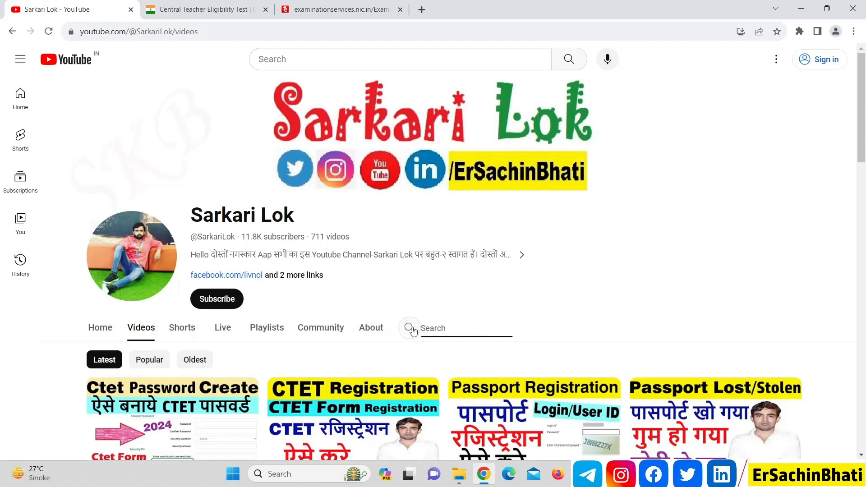
{"action": "type", "text": "cTET"}
{"action": "key", "text": "Return"}
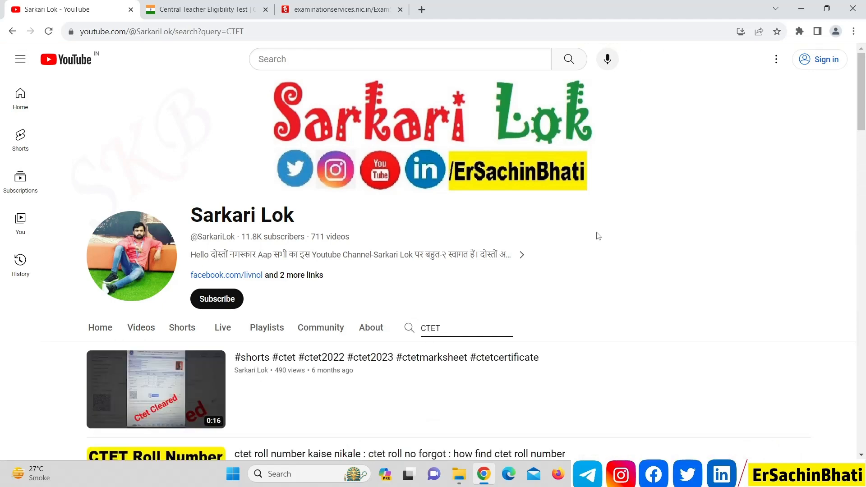
{"action": "left_click_drag", "start_coordinate": [865, 83], "coordinate": [807, 13]}
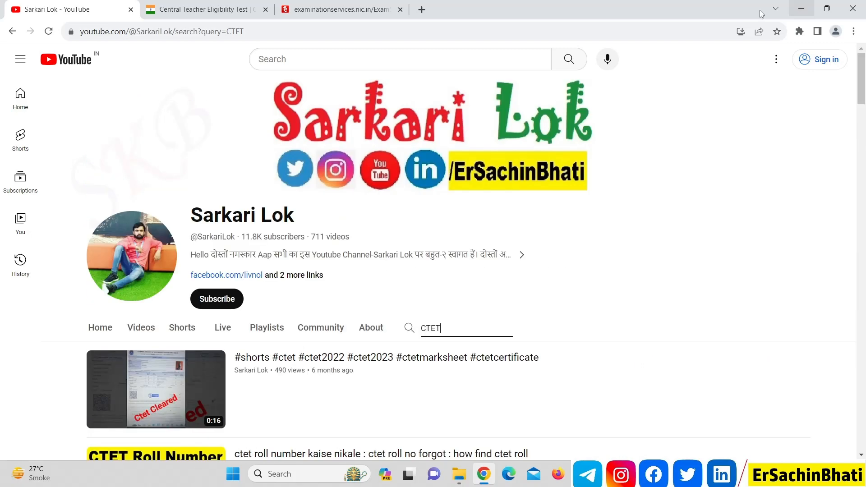
Browse the Sarkari Lok channel's Playlists, Videos and About sections, ending on its Videos list.
{"action": "left_click", "coordinate": [280, 323]}
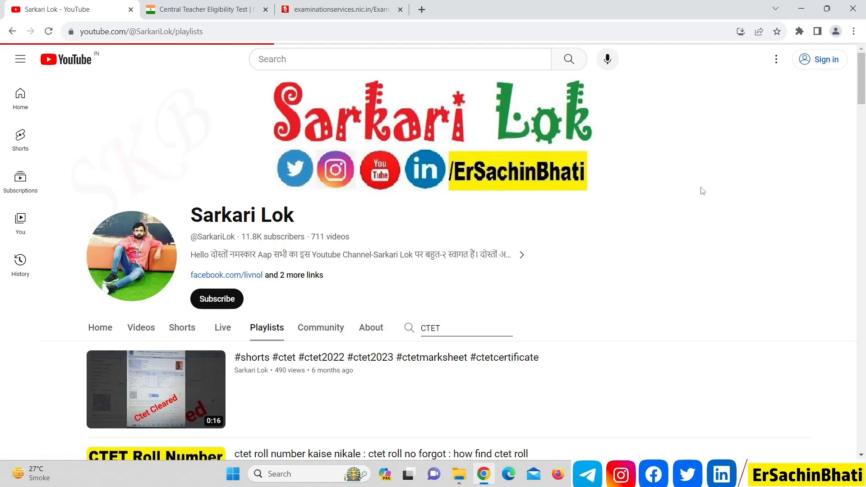
{"action": "left_click_drag", "start_coordinate": [865, 131], "coordinate": [836, 130]}
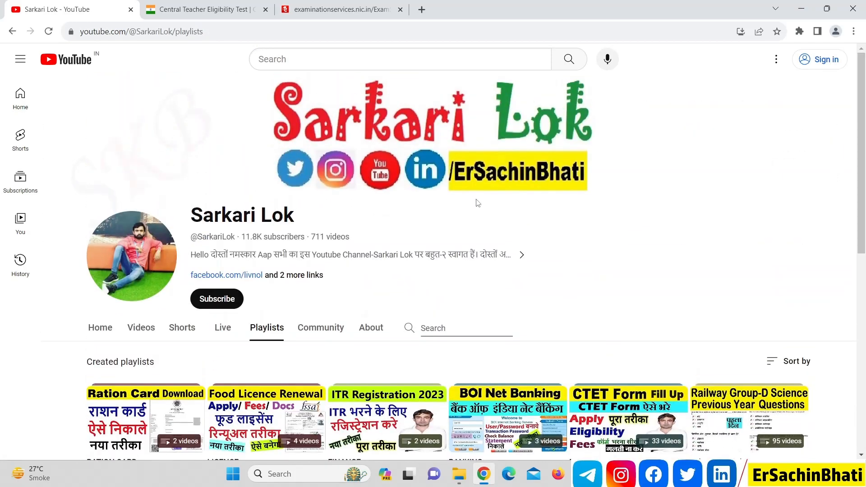
{"action": "left_click", "coordinate": [144, 331]}
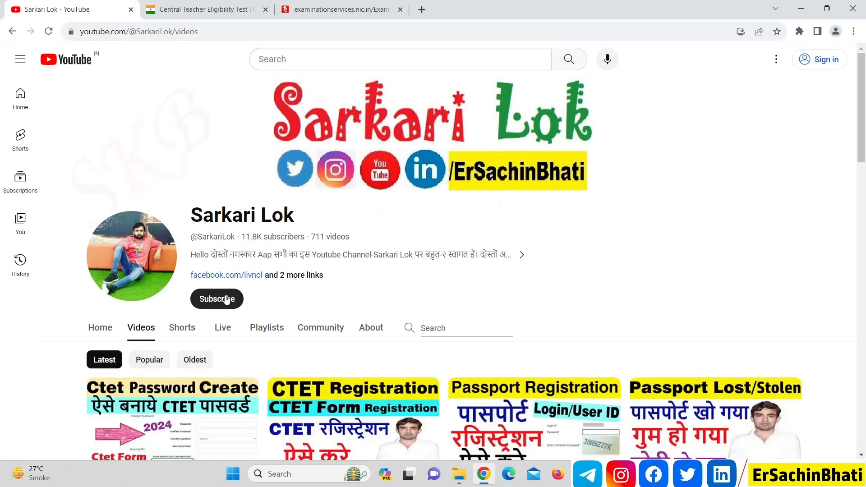
{"action": "left_click", "coordinate": [380, 330]}
{"action": "left_click_drag", "start_coordinate": [864, 187], "coordinate": [863, 343]}
{"action": "left_click_drag", "start_coordinate": [234, 304], "coordinate": [88, 268]}
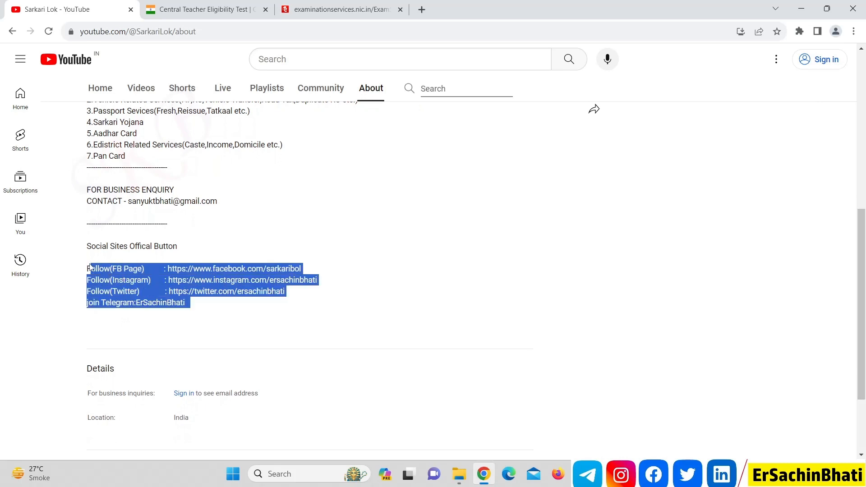
{"action": "left_click", "coordinate": [146, 92]}
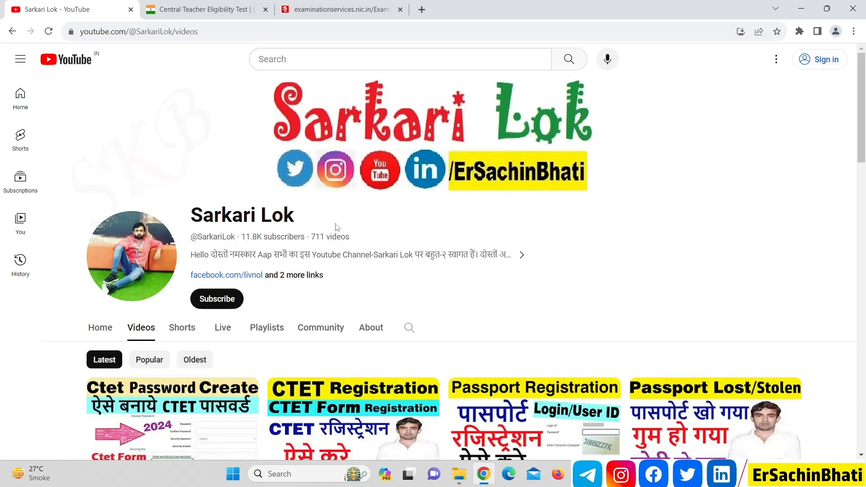